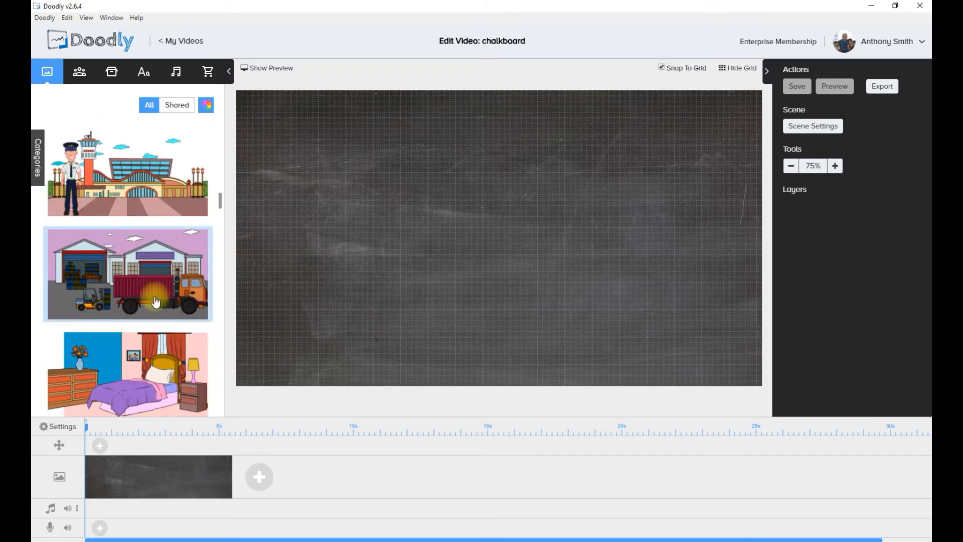
Step: Find the scene of two trees with a hammock in the scene library and add it to the chalkboard canvas
{"action": "scroll", "coordinate": [156, 298], "scroll_direction": "up", "scroll_amount": 15}
{"action": "scroll", "coordinate": [156, 299], "scroll_direction": "down", "scroll_amount": 18}
{"action": "scroll", "coordinate": [160, 298], "scroll_direction": "down", "scroll_amount": 20}
{"action": "scroll", "coordinate": [162, 293], "scroll_direction": "down", "scroll_amount": 20}
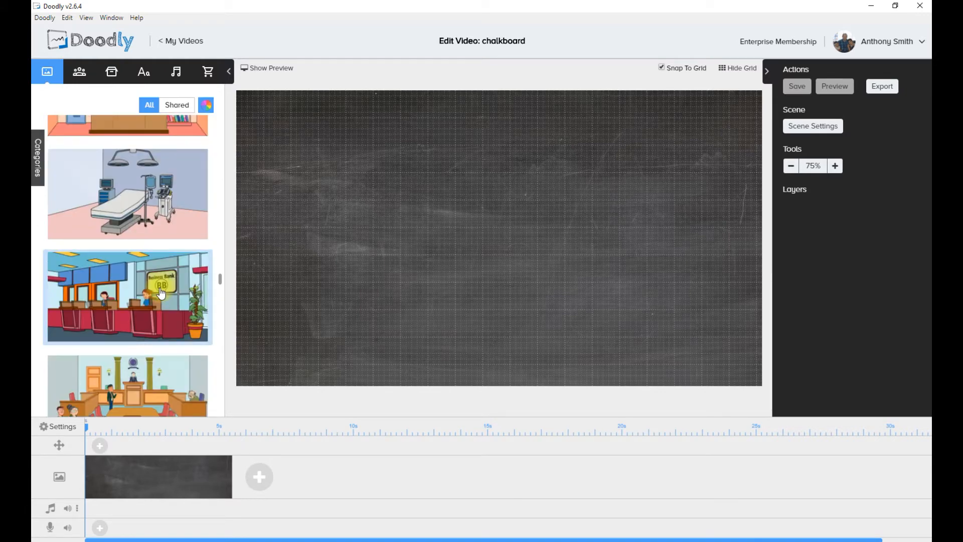
{"action": "scroll", "coordinate": [161, 293], "scroll_direction": "down", "scroll_amount": 10}
{"action": "scroll", "coordinate": [159, 291], "scroll_direction": "down", "scroll_amount": 5}
{"action": "scroll", "coordinate": [159, 291], "scroll_direction": "up", "scroll_amount": 5}
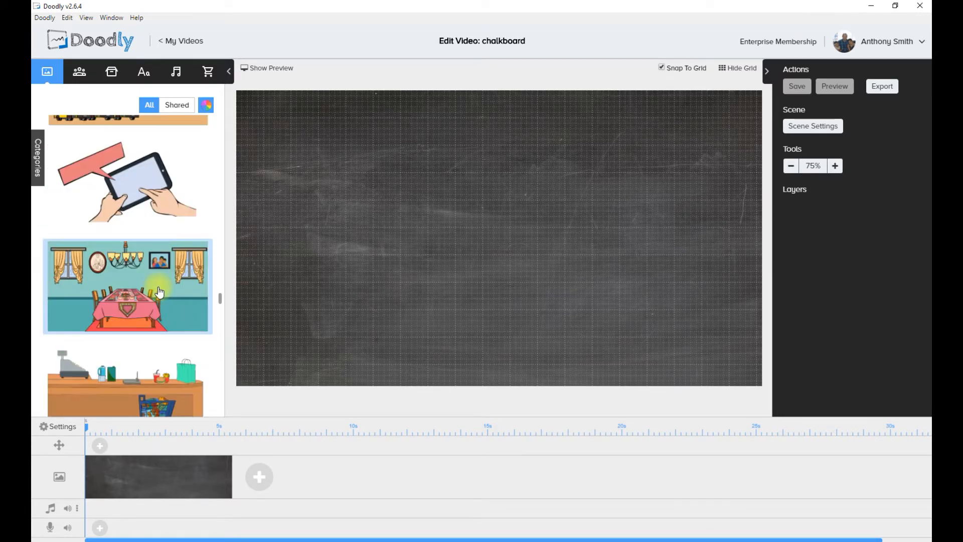
{"action": "scroll", "coordinate": [157, 288], "scroll_direction": "up", "scroll_amount": 10}
{"action": "scroll", "coordinate": [148, 278], "scroll_direction": "down", "scroll_amount": 5}
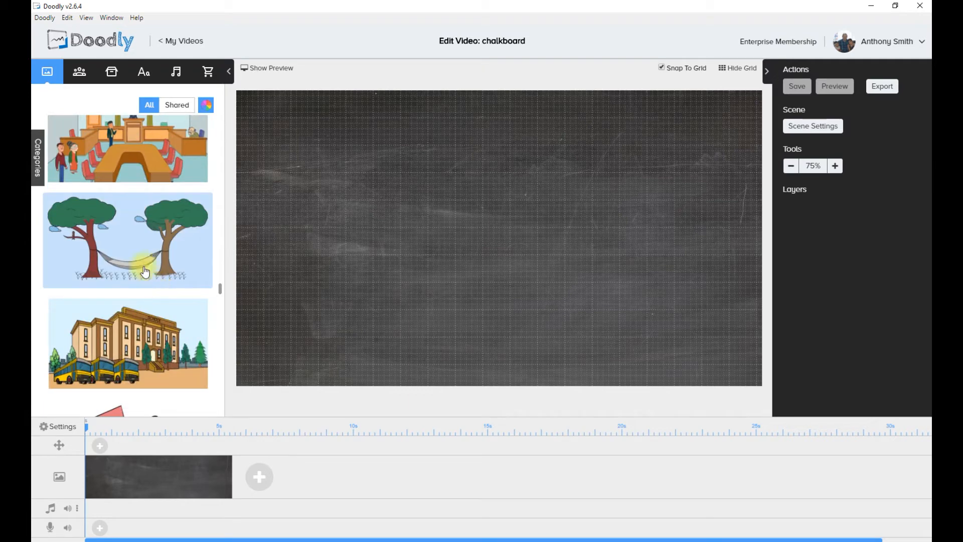
{"action": "left_click_drag", "start_coordinate": [118, 231], "coordinate": [478, 246]}
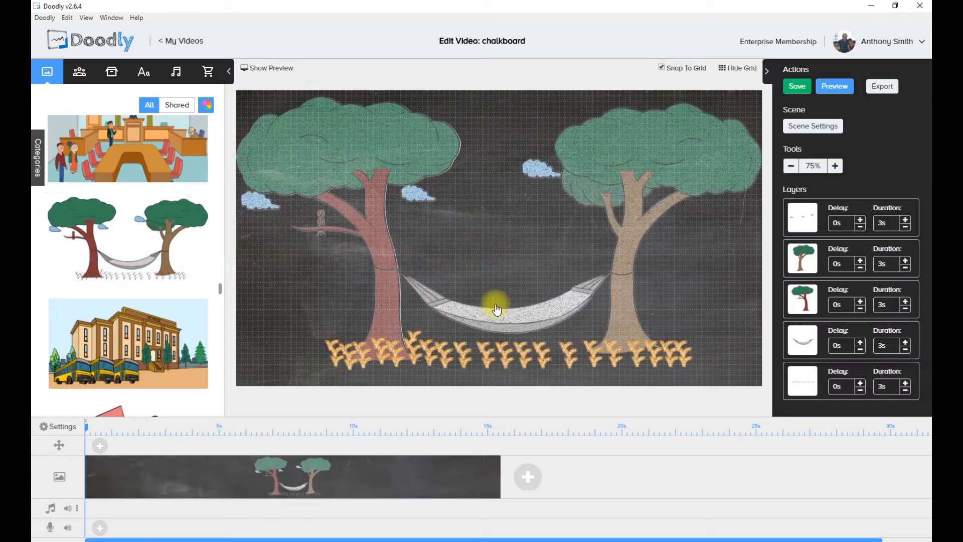
Step: Delete the row of yellow grass beneath the trees from the scene
{"action": "left_click", "coordinate": [553, 352]}
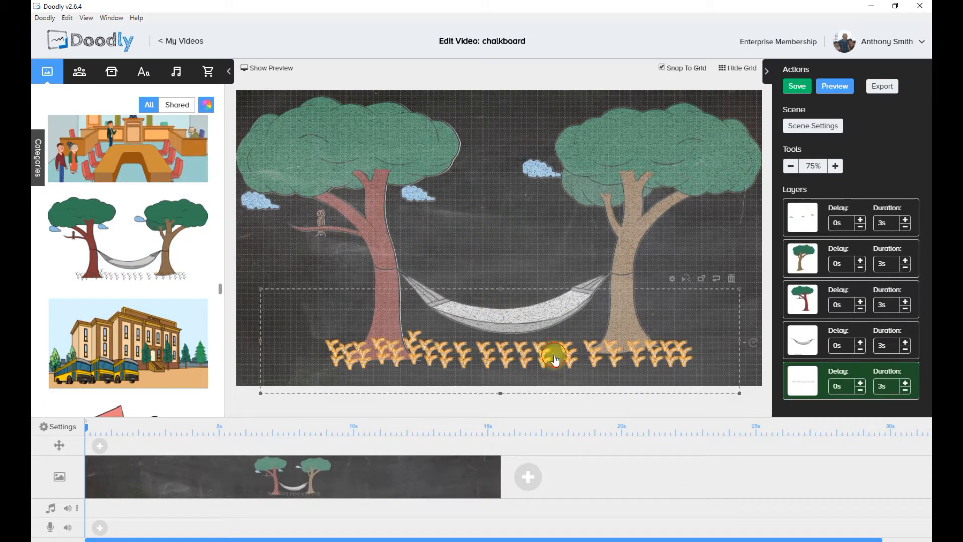
{"action": "left_click", "coordinate": [730, 278]}
{"action": "left_click", "coordinate": [520, 312]}
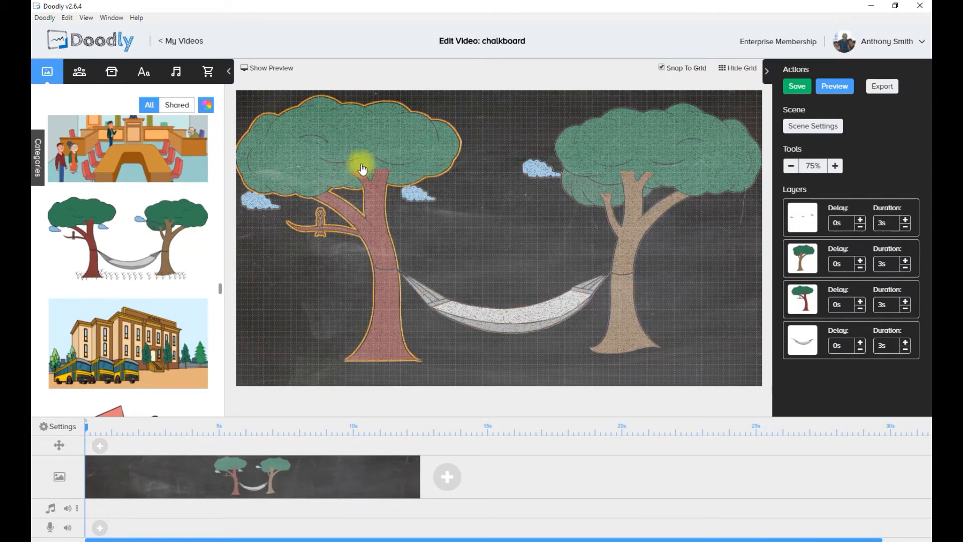
Step: Shrink the red-trunk tree into the lower left of the canvas and refit the hammock against it
{"action": "left_click_drag", "start_coordinate": [370, 157], "coordinate": [363, 147]}
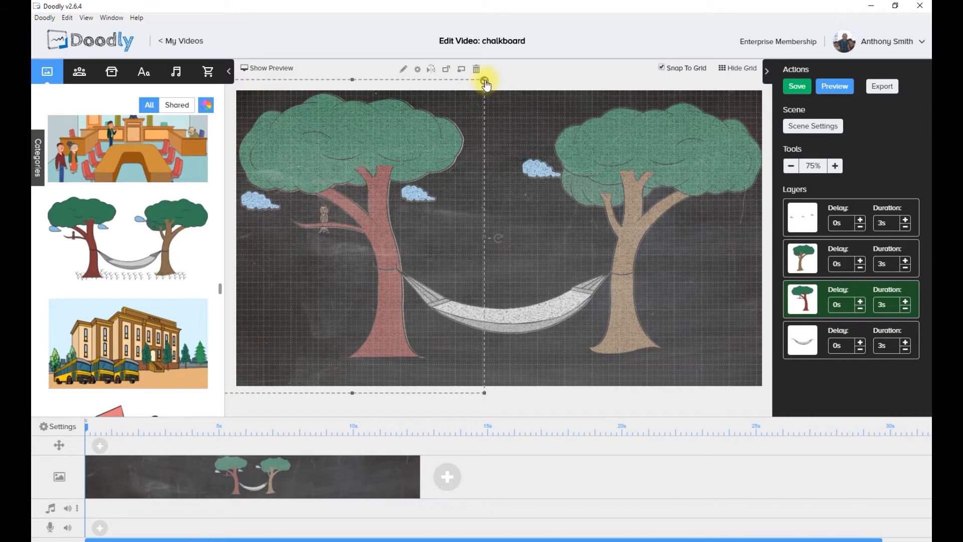
{"action": "left_click_drag", "start_coordinate": [484, 80], "coordinate": [315, 255]}
{"action": "left_click", "coordinate": [367, 215]}
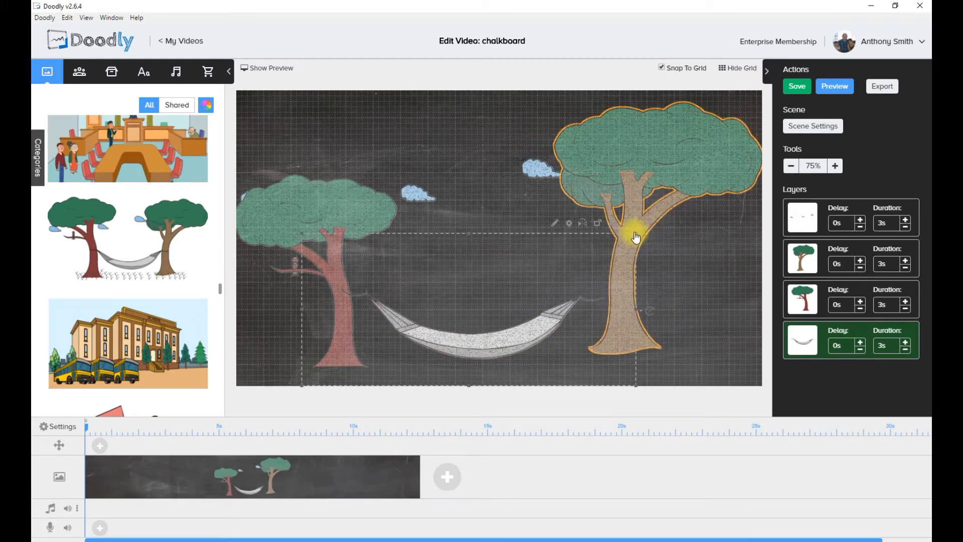
{"action": "left_click_drag", "start_coordinate": [633, 234], "coordinate": [609, 245]}
Step: Shrink the brown-trunk tree and move it to the right end of the hammock
{"action": "left_click", "coordinate": [689, 162]}
{"action": "left_click_drag", "start_coordinate": [688, 162], "coordinate": [642, 198]}
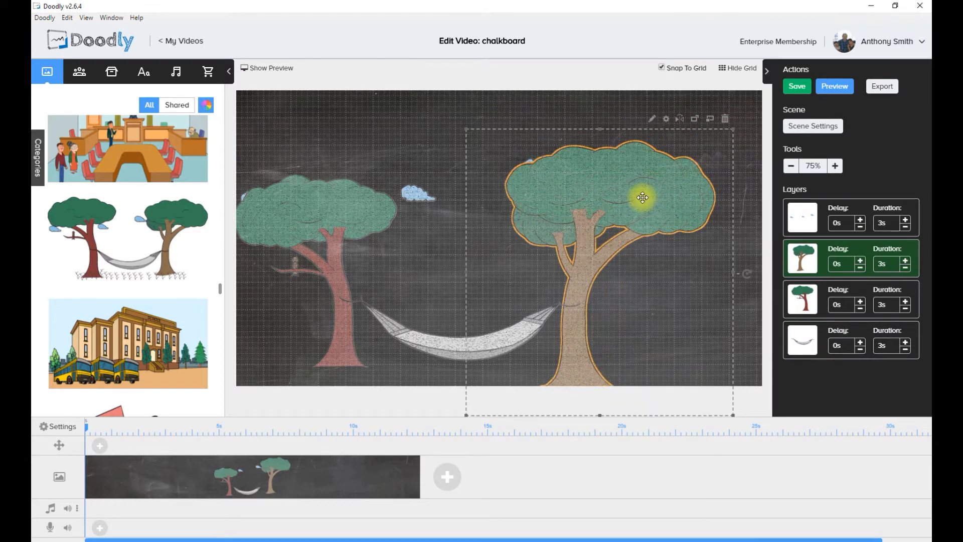
{"action": "left_click_drag", "start_coordinate": [733, 134], "coordinate": [654, 223]}
{"action": "left_click", "coordinate": [626, 250]}
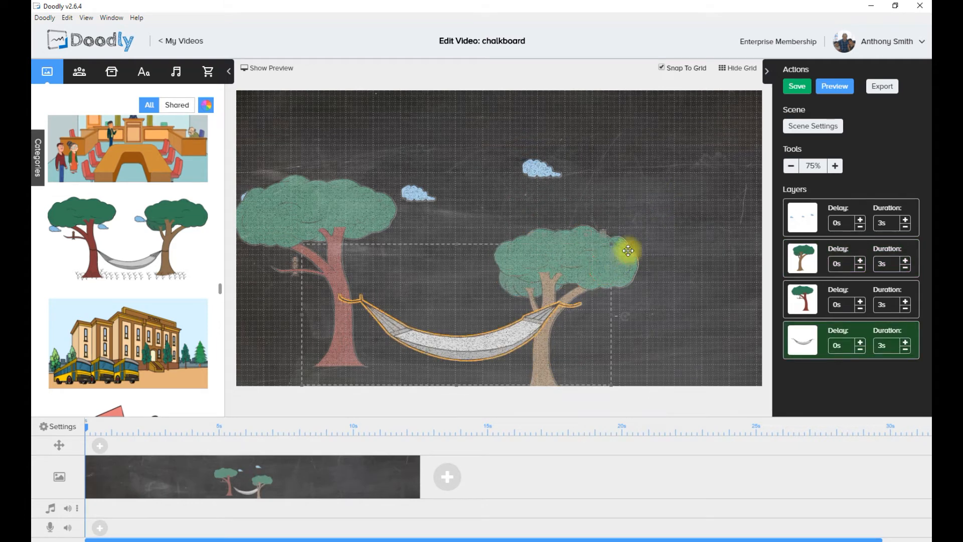
{"action": "left_click_drag", "start_coordinate": [601, 271], "coordinate": [639, 249]}
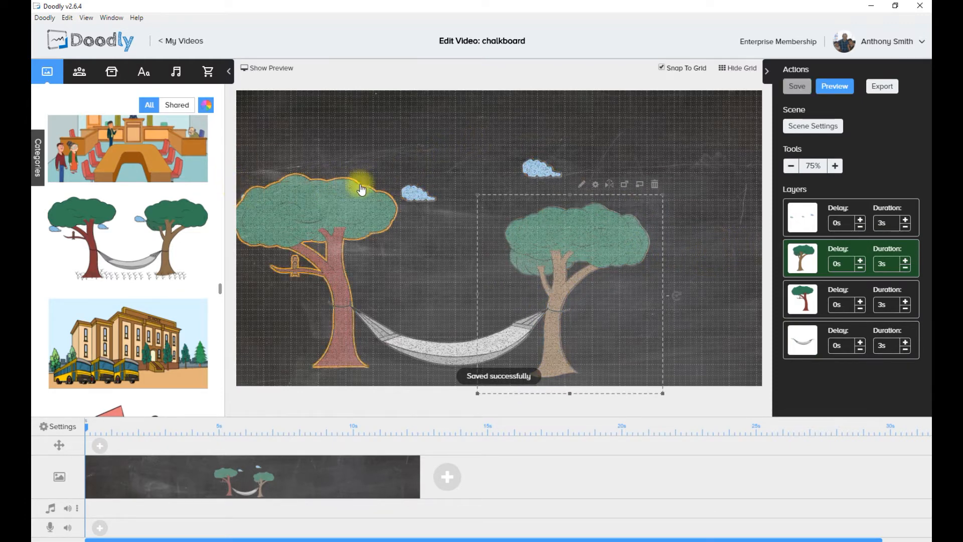
Step: Move the group of three clouds up and to the right, above the trees
{"action": "left_click_drag", "start_coordinate": [412, 189], "coordinate": [531, 159]}
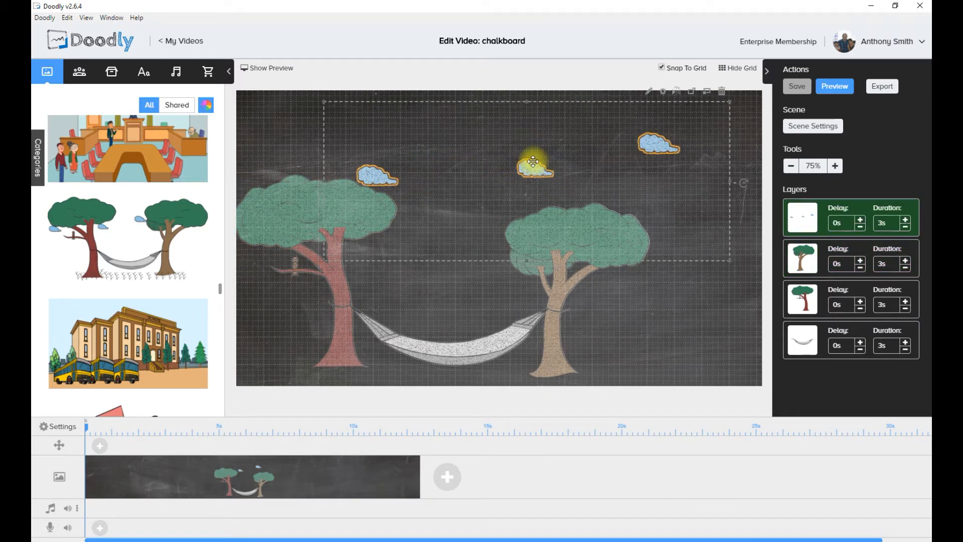
{"action": "left_click", "coordinate": [685, 324]}
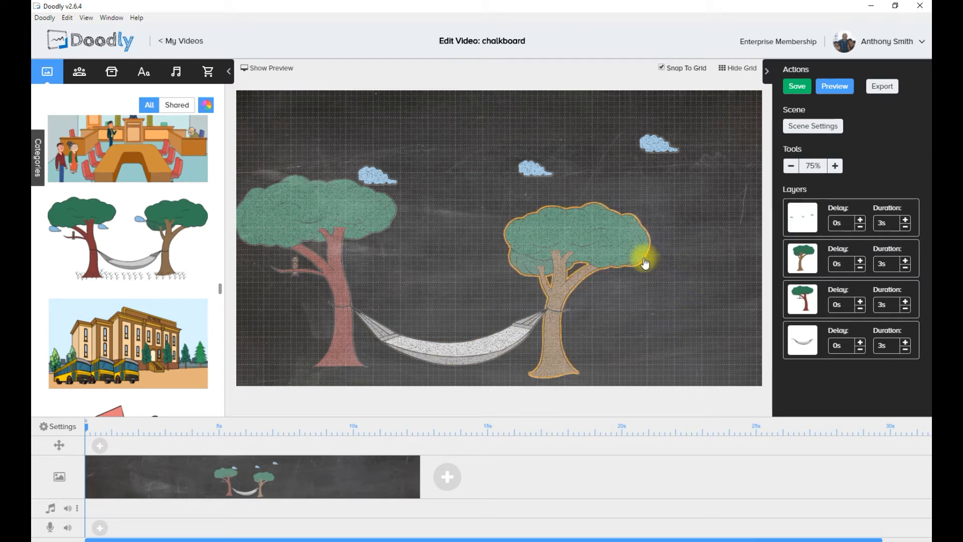
Step: Open the brown-trunk tree for asset editing and delete its existing reveal path, Path 1
{"action": "left_click", "coordinate": [625, 242]}
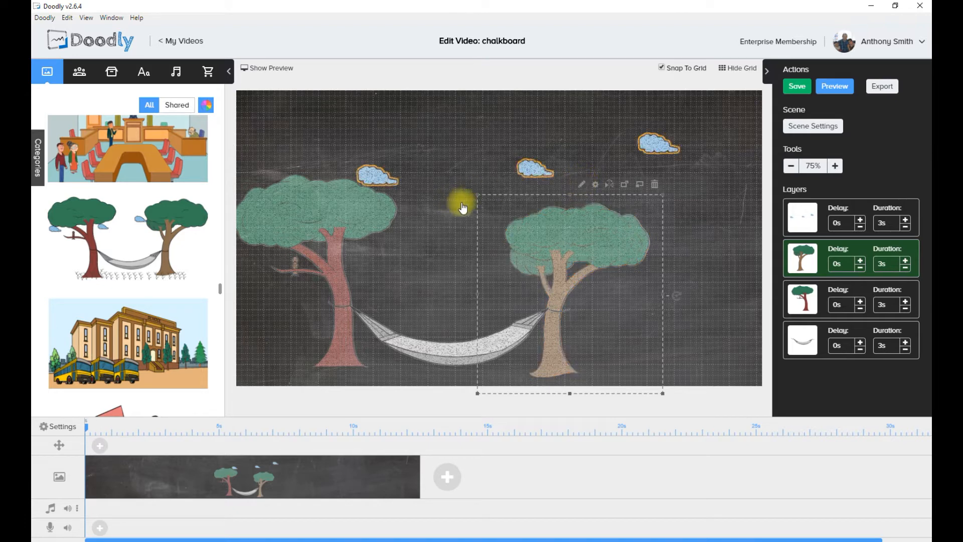
{"action": "left_click", "coordinate": [582, 184]}
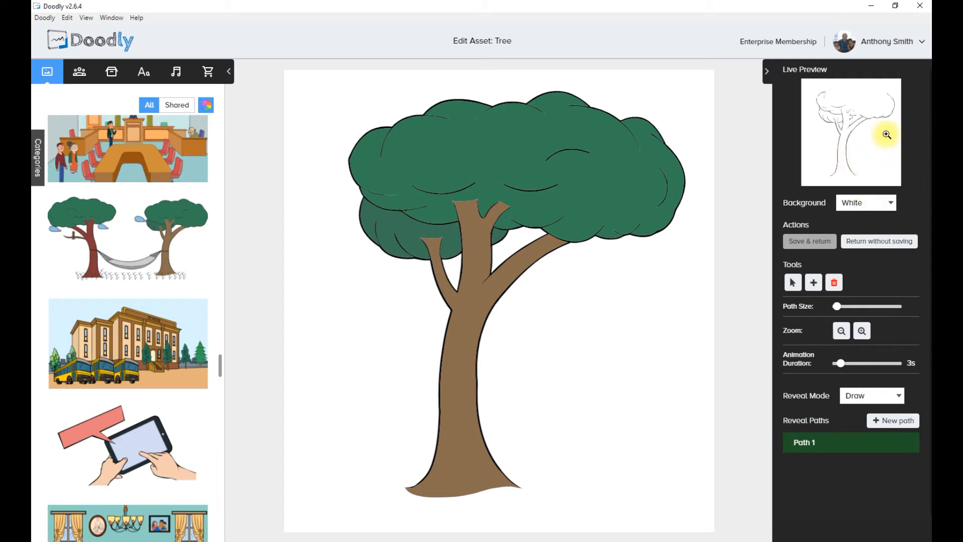
{"action": "left_click", "coordinate": [908, 446]}
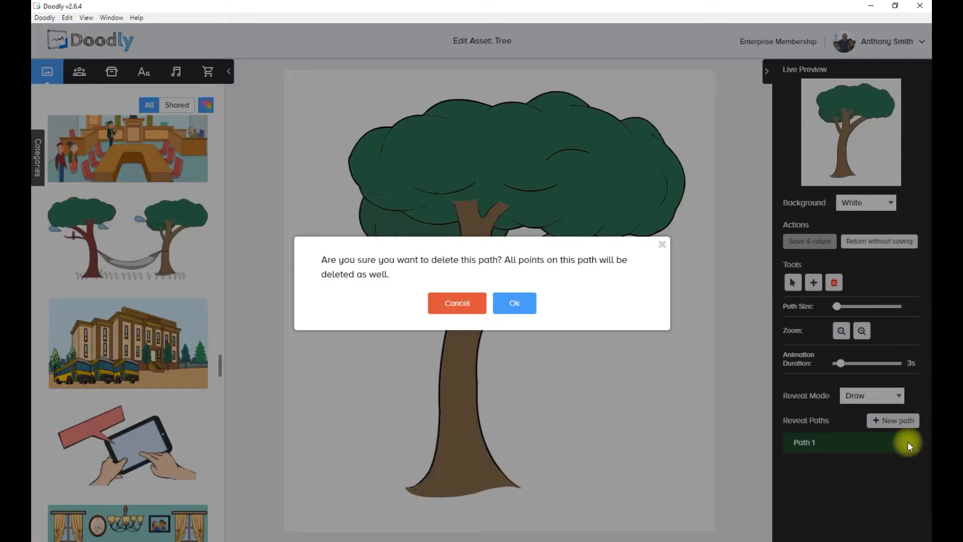
{"action": "left_click", "coordinate": [511, 303]}
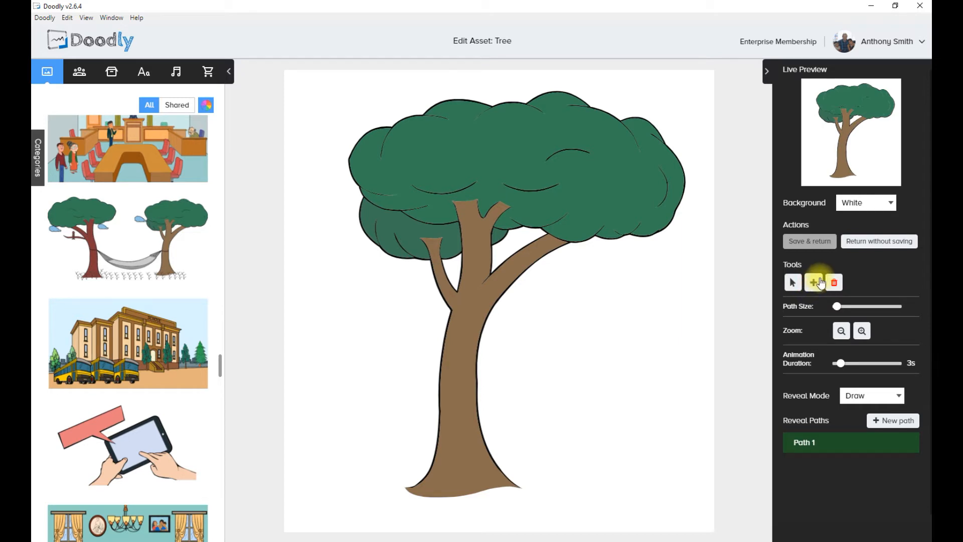
Step: Trace reveal path points along the trunk's base from its right corner to its left corner
{"action": "left_click", "coordinate": [522, 489]}
{"action": "left_click", "coordinate": [507, 485]}
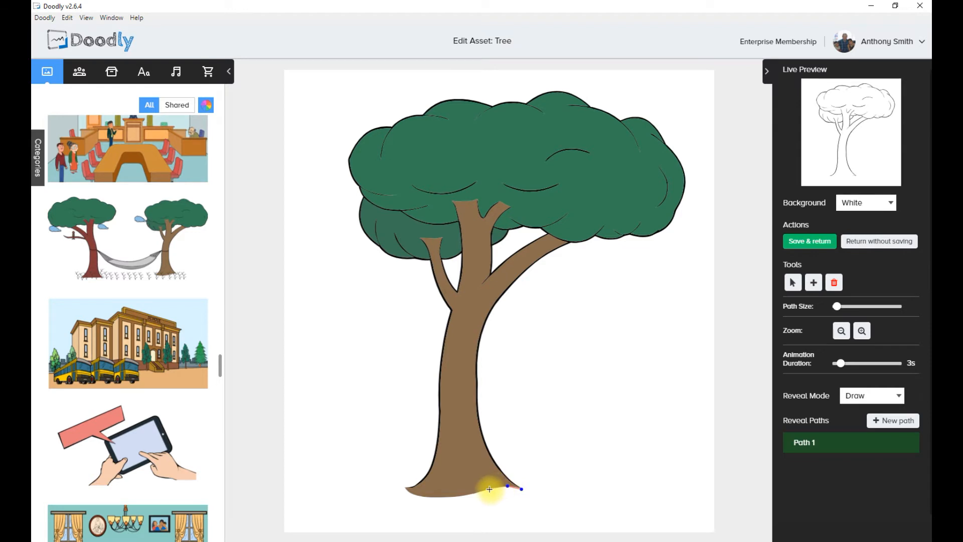
{"action": "left_click", "coordinate": [489, 489]}
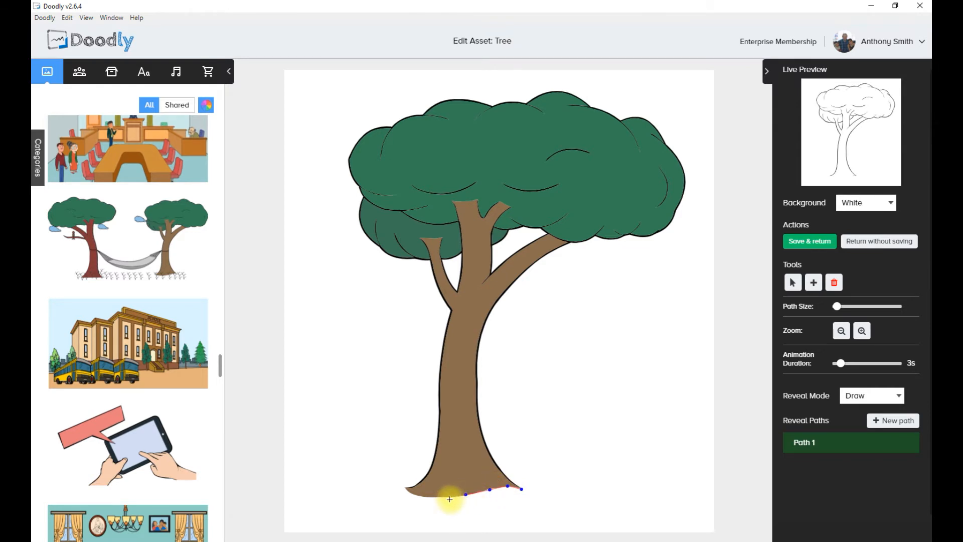
{"action": "left_click", "coordinate": [445, 495]}
{"action": "left_click", "coordinate": [417, 496]}
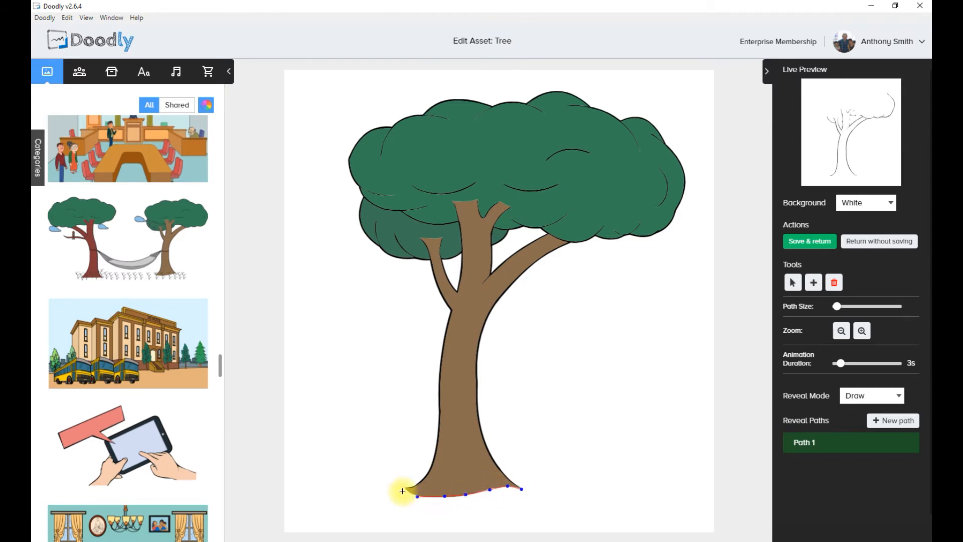
{"action": "left_click", "coordinate": [407, 490]}
Step: Continue the reveal path up the trunk's left edge and small left branch to the underside of the foliage
{"action": "left_click", "coordinate": [422, 481]}
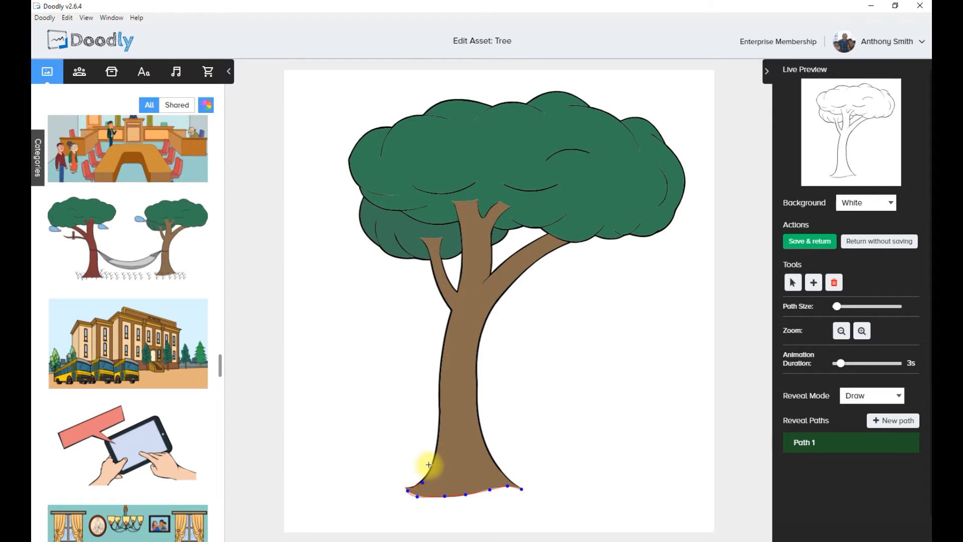
{"action": "left_click", "coordinate": [430, 464]}
{"action": "left_click", "coordinate": [436, 439]}
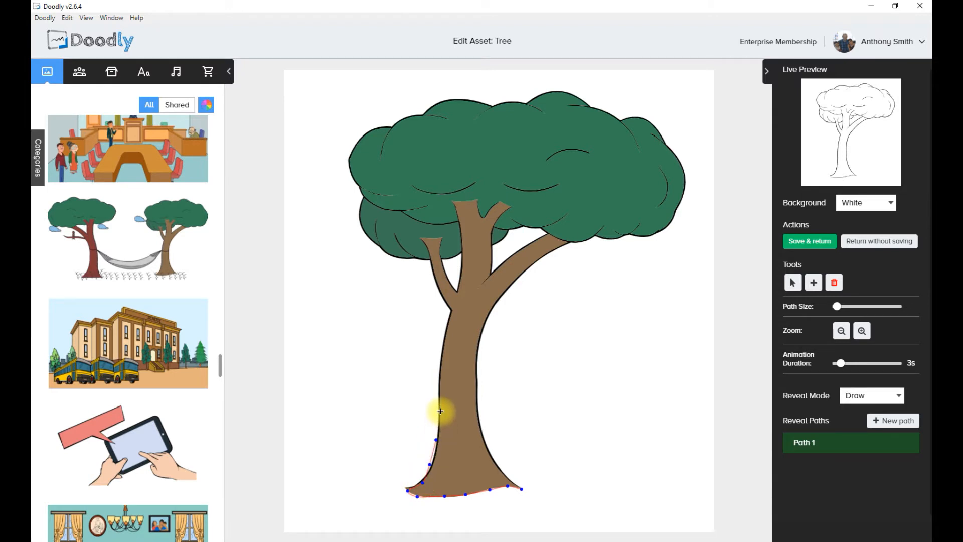
{"action": "left_click", "coordinate": [441, 410]}
{"action": "left_click", "coordinate": [441, 375]}
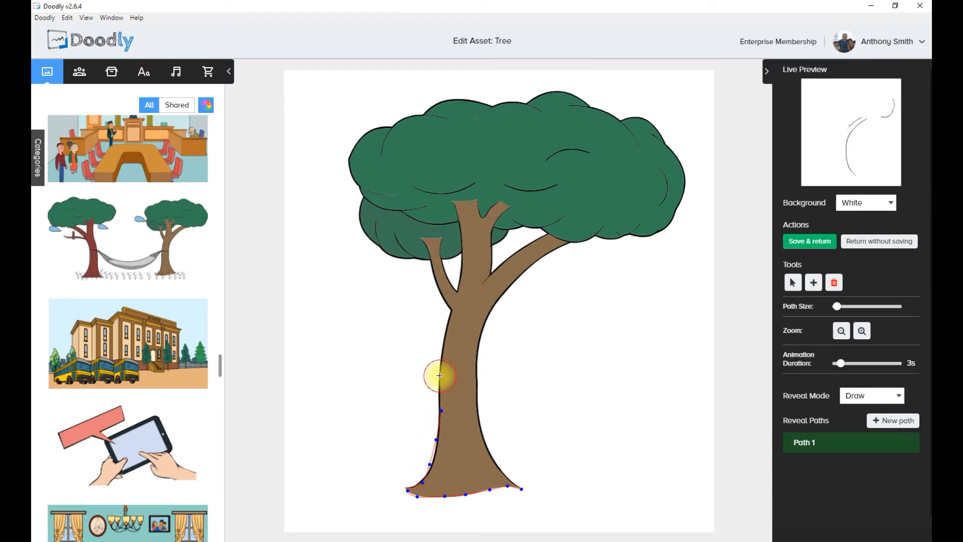
{"action": "left_click", "coordinate": [444, 349]}
{"action": "left_click", "coordinate": [451, 307]}
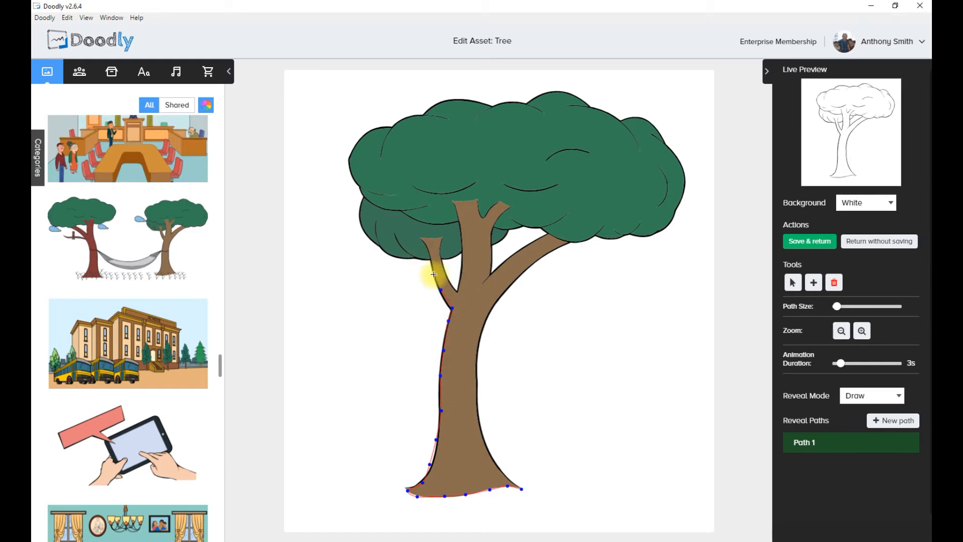
{"action": "left_click", "coordinate": [432, 267]}
{"action": "left_click", "coordinate": [429, 258]}
Step: Extend the reveal path around the lower-left foliage clump and up the left edge of the treetop
{"action": "left_click", "coordinate": [413, 257]}
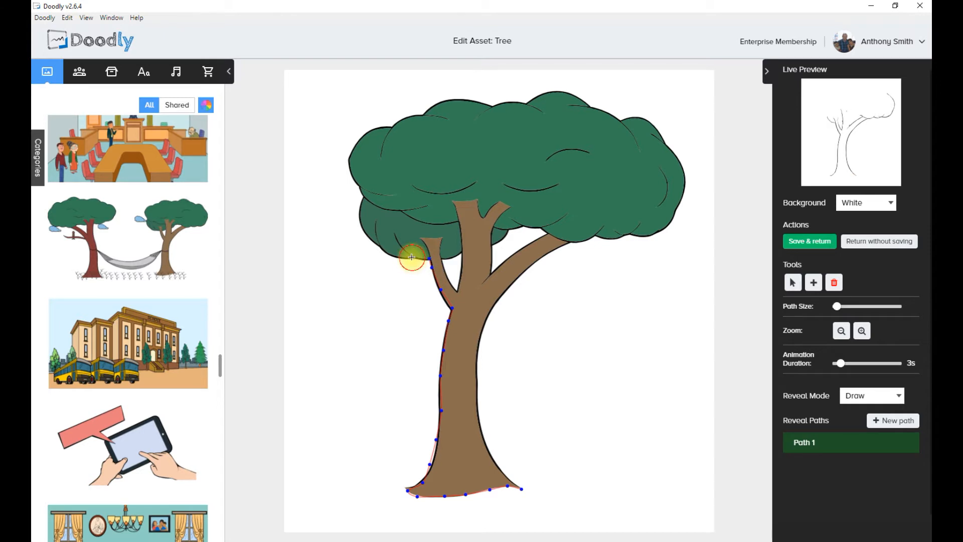
{"action": "left_click", "coordinate": [376, 244]}
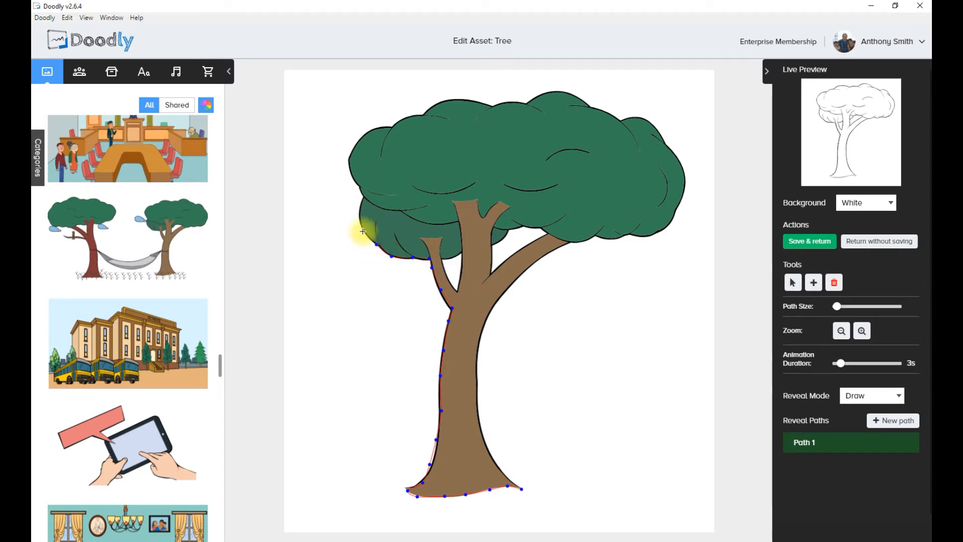
{"action": "left_click", "coordinate": [359, 226]}
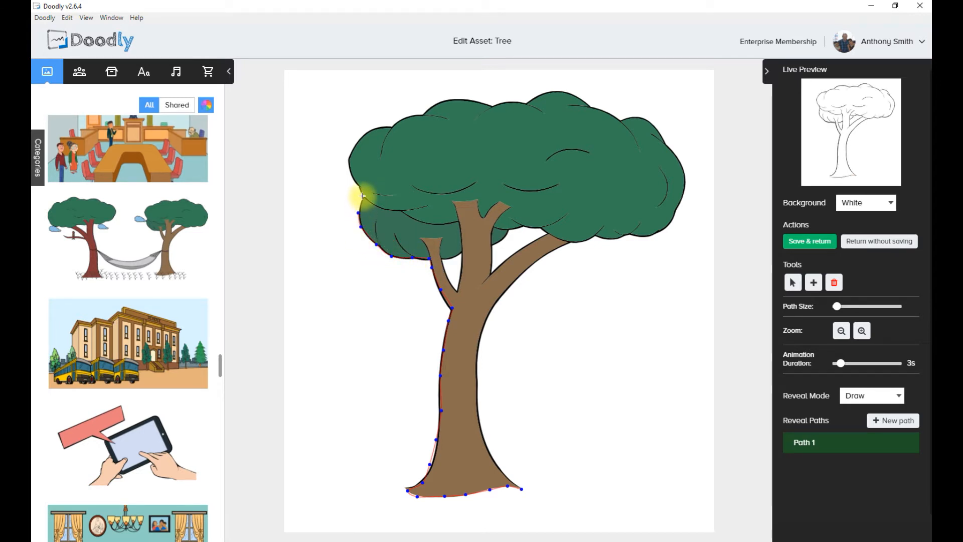
{"action": "left_click", "coordinate": [363, 195]}
{"action": "left_click", "coordinate": [352, 176]}
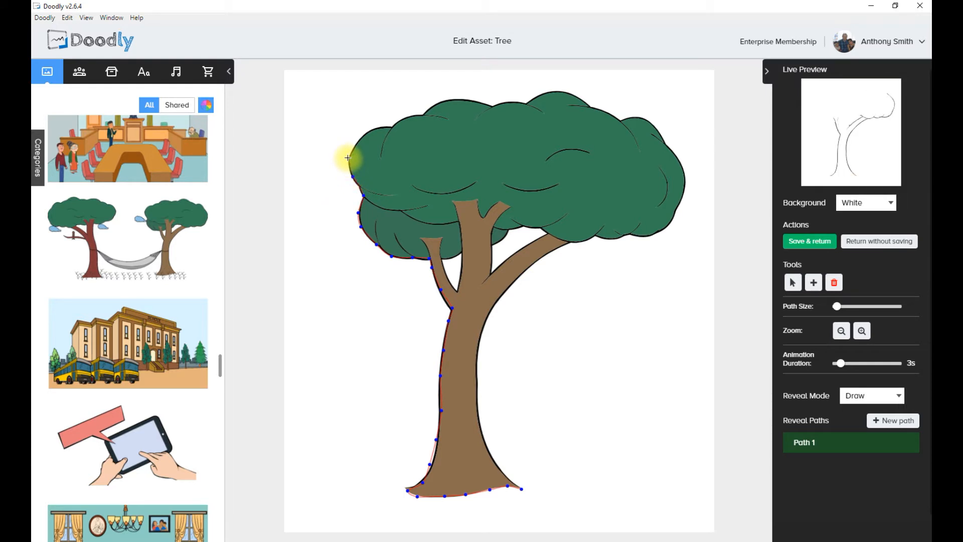
{"action": "left_click", "coordinate": [349, 157]}
{"action": "left_click", "coordinate": [359, 136]}
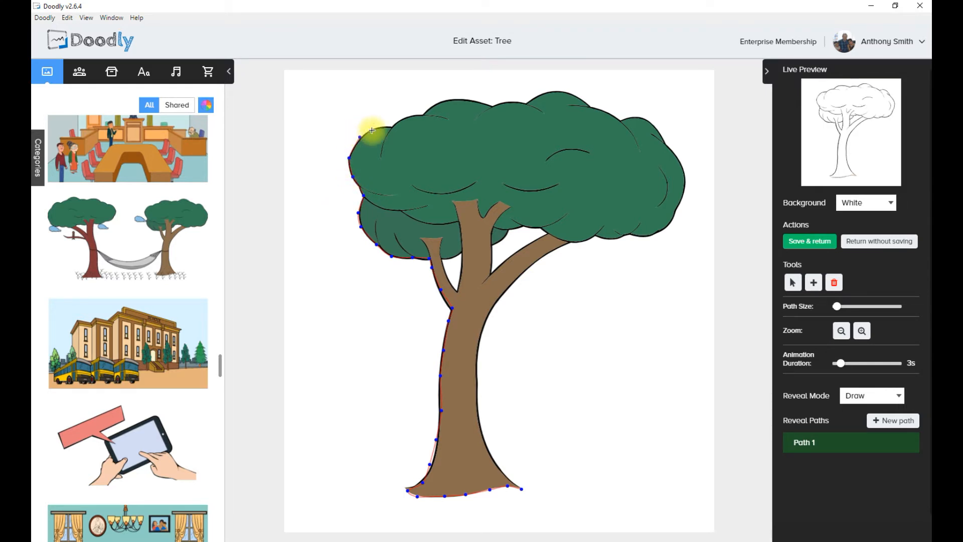
Step: Add reveal path points along the top outline of the foliage, from the upper-left lobe to the highest peak
{"action": "left_click", "coordinate": [376, 129]}
{"action": "left_click", "coordinate": [395, 123]}
{"action": "left_click", "coordinate": [418, 114]}
{"action": "left_click", "coordinate": [437, 103]}
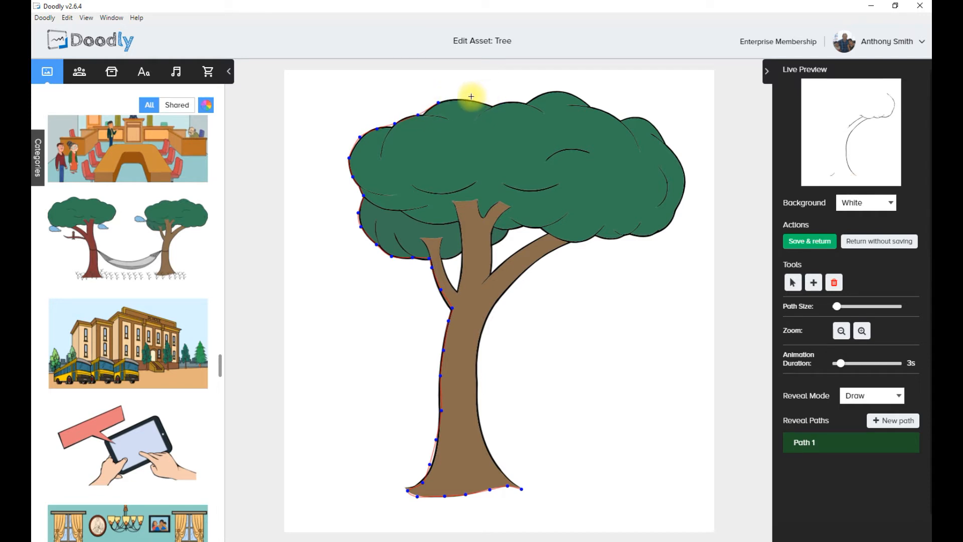
{"action": "left_click", "coordinate": [453, 95]}
{"action": "left_click", "coordinate": [484, 102]}
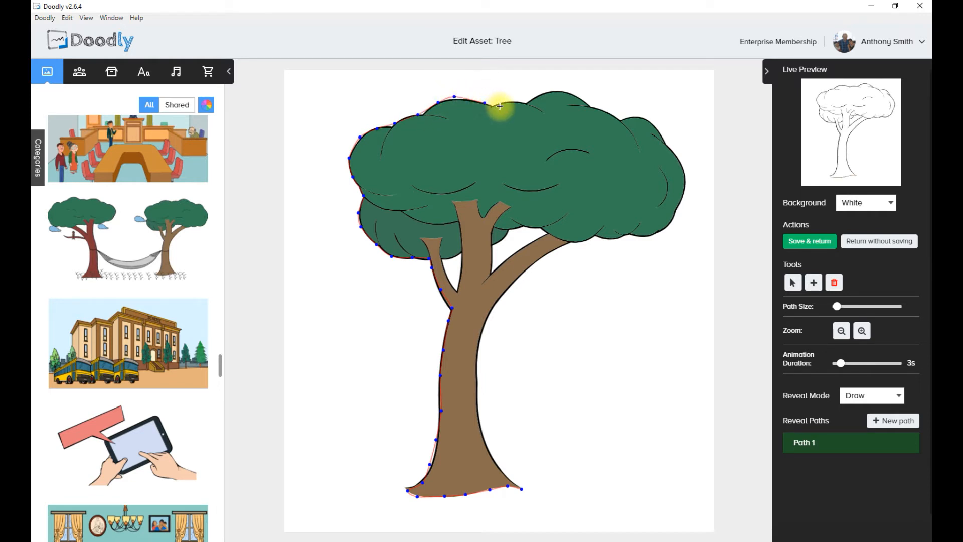
{"action": "left_click", "coordinate": [501, 107]}
{"action": "left_click", "coordinate": [526, 102]}
{"action": "left_click", "coordinate": [547, 91]}
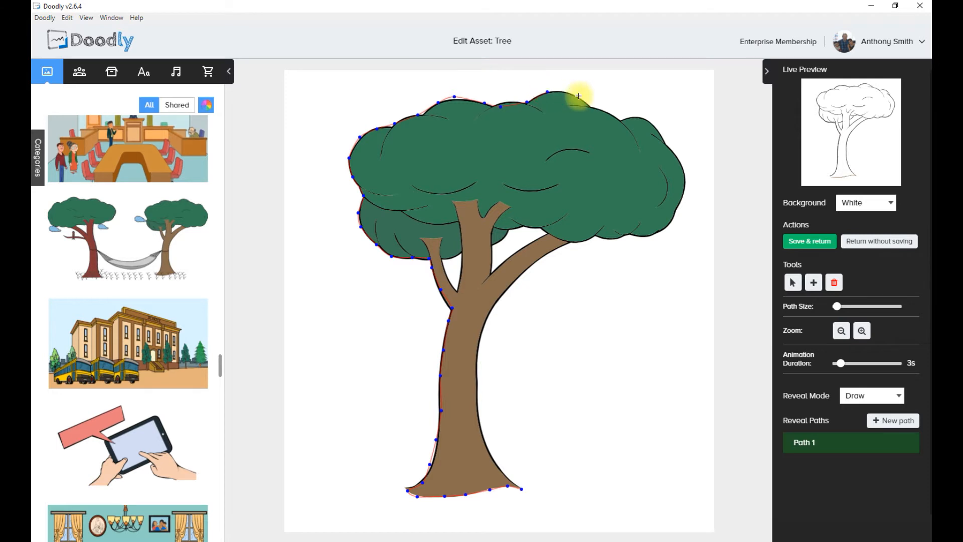
Step: Extend the reveal path from the foliage's highest peak along the upper-right outline to the treetop's right edge
{"action": "left_click", "coordinate": [589, 104]}
{"action": "left_click", "coordinate": [612, 116]}
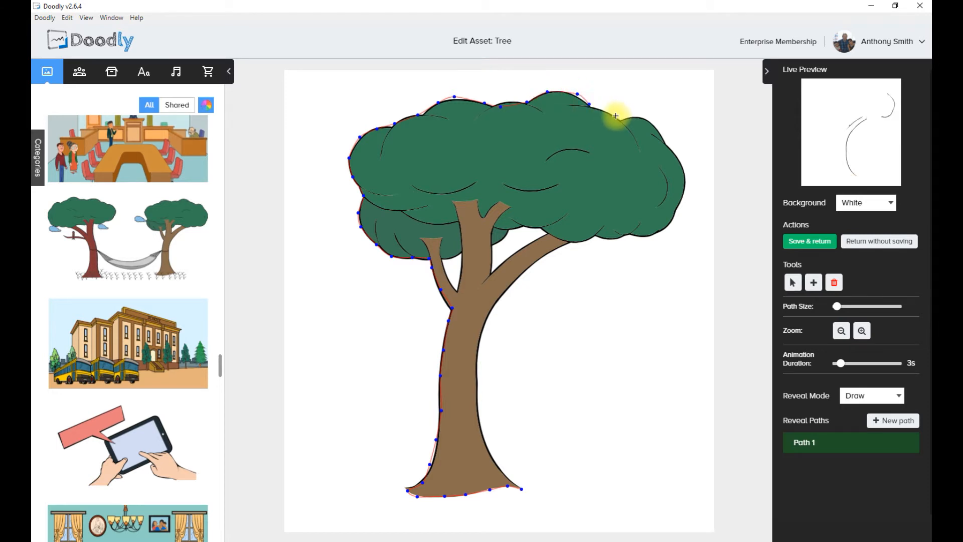
{"action": "left_click", "coordinate": [626, 121]}
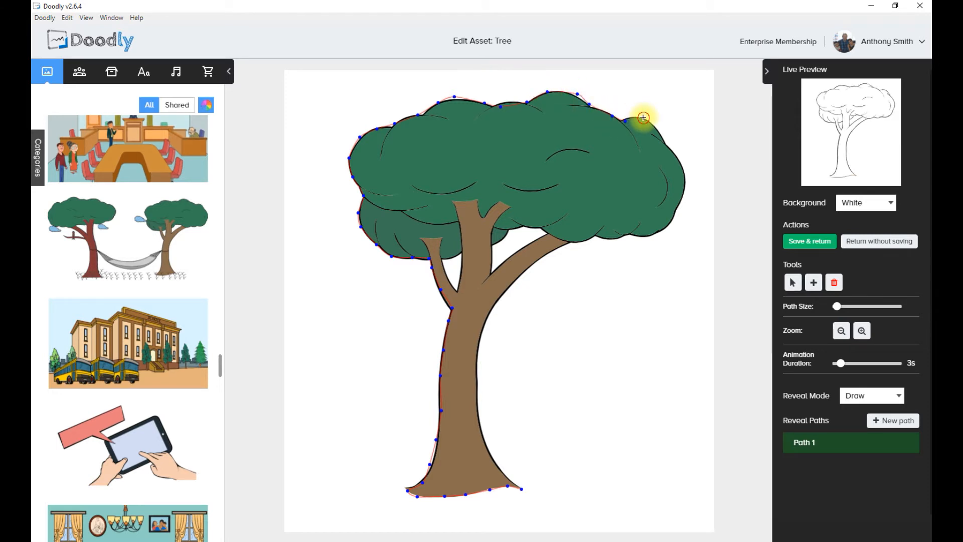
{"action": "left_click", "coordinate": [644, 118]}
{"action": "left_click", "coordinate": [663, 134]}
{"action": "left_click", "coordinate": [670, 148]}
{"action": "left_click", "coordinate": [681, 164]}
{"action": "left_click", "coordinate": [685, 188]}
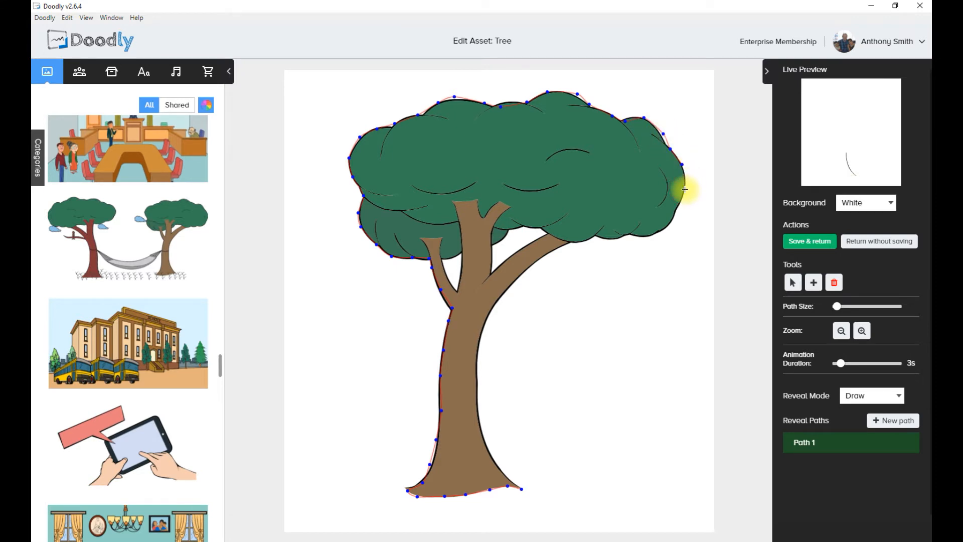
Step: Continue the reveal path around the foliage's lower-right lobe and along its underside to the large right branch
{"action": "left_click", "coordinate": [679, 208]}
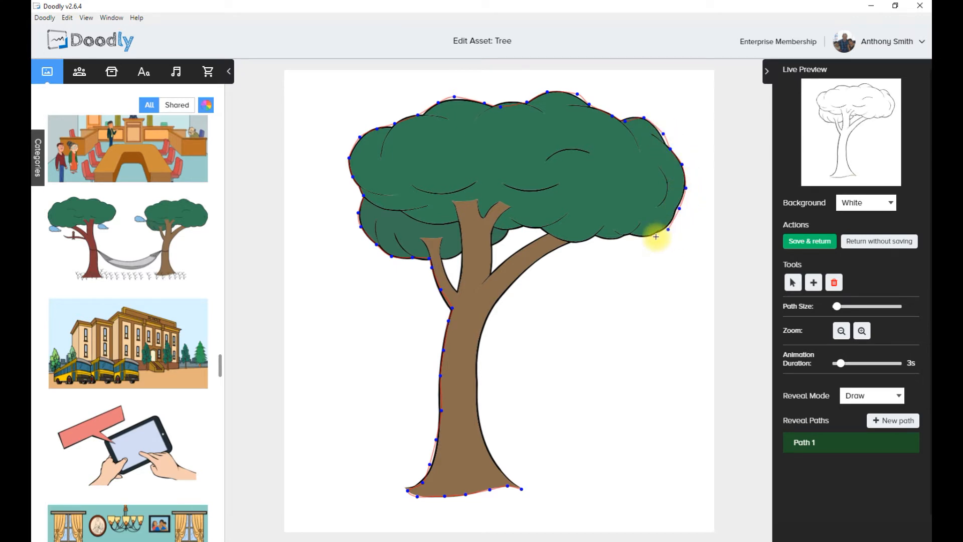
{"action": "left_click", "coordinate": [652, 235]}
{"action": "left_click", "coordinate": [629, 235]}
{"action": "left_click", "coordinate": [601, 238]}
{"action": "left_click", "coordinate": [580, 240]}
{"action": "left_click", "coordinate": [566, 244]}
Step: Trace the reveal path down the right branch's lower edge and the trunk's right edge to the flared base
{"action": "left_click", "coordinate": [537, 261]}
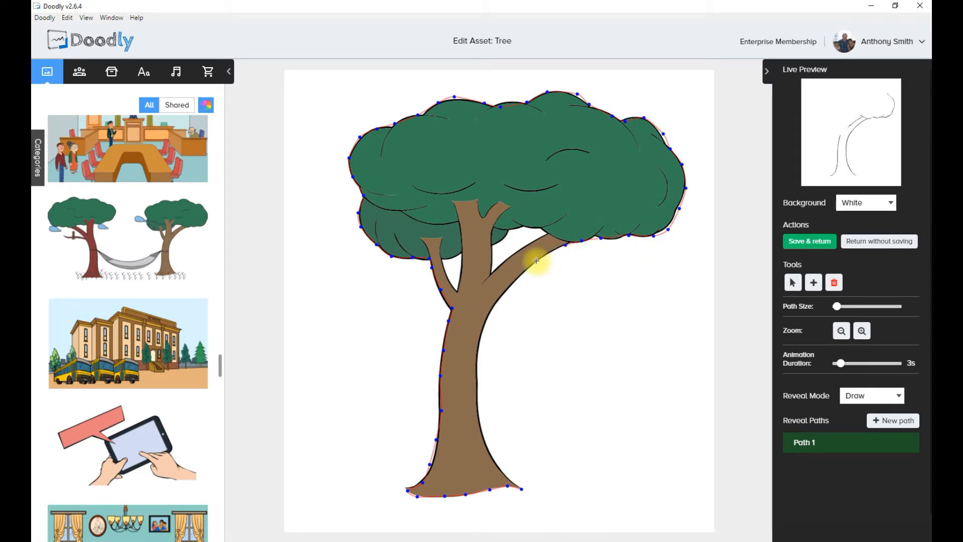
{"action": "left_click", "coordinate": [512, 285]}
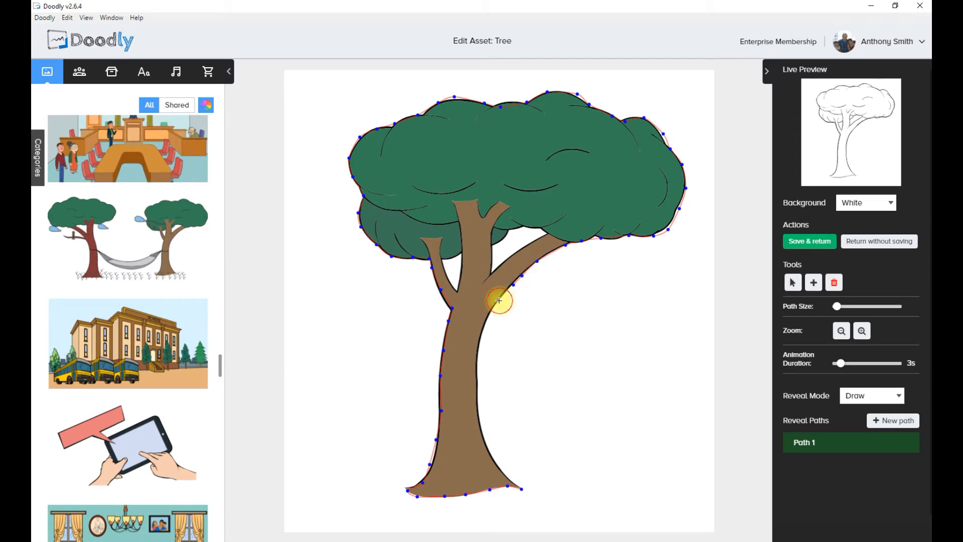
{"action": "left_click", "coordinate": [499, 300]}
{"action": "left_click", "coordinate": [486, 316]}
{"action": "left_click", "coordinate": [483, 333]}
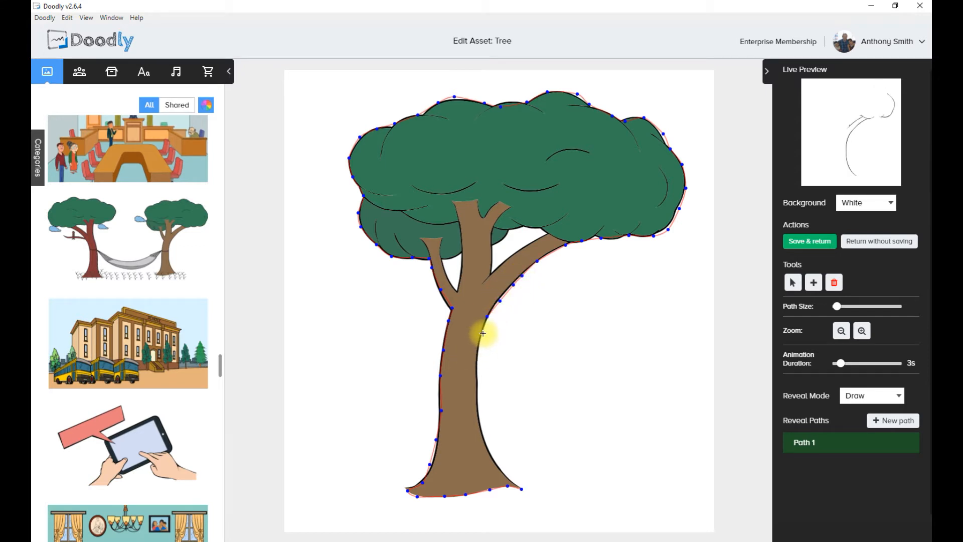
{"action": "left_click", "coordinate": [476, 359]}
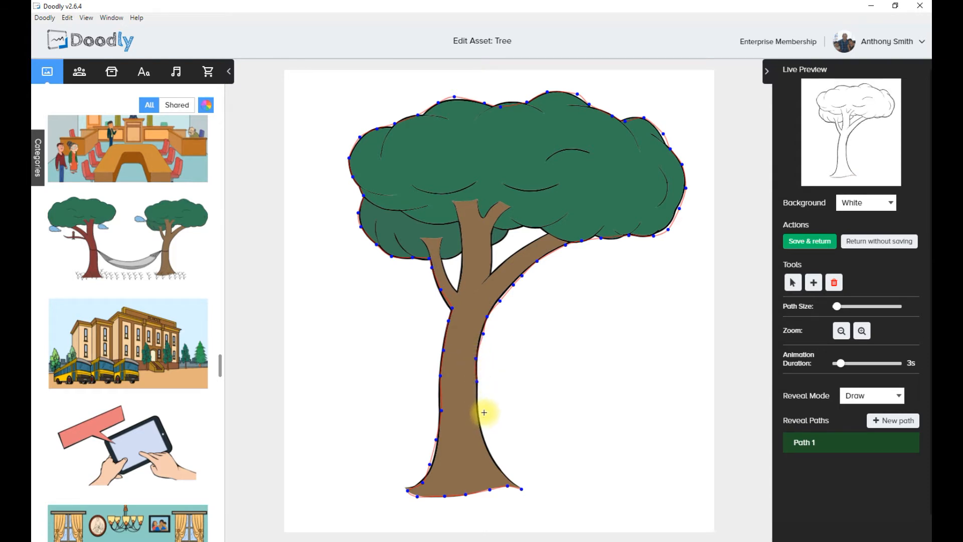
{"action": "left_click", "coordinate": [485, 439]}
{"action": "left_click", "coordinate": [492, 462]}
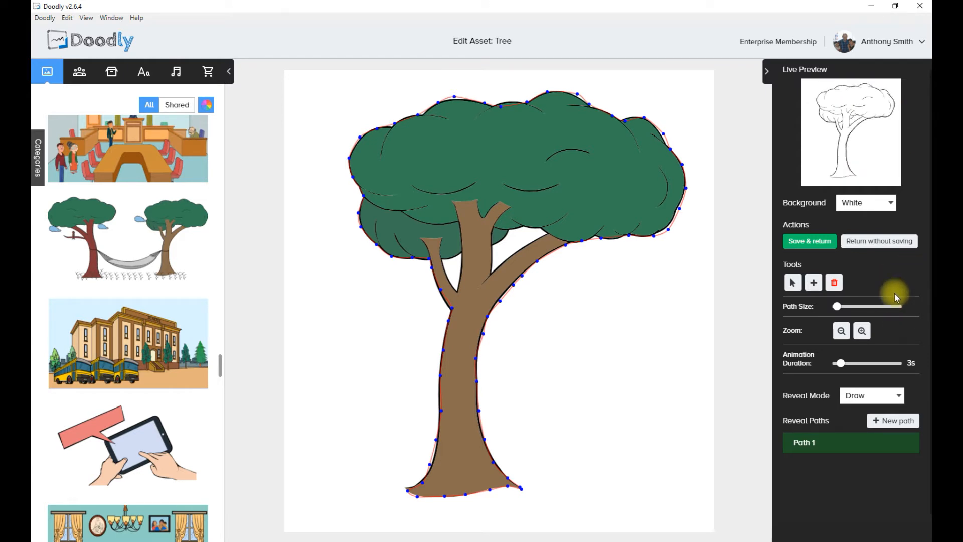
{"action": "left_click", "coordinate": [910, 425]}
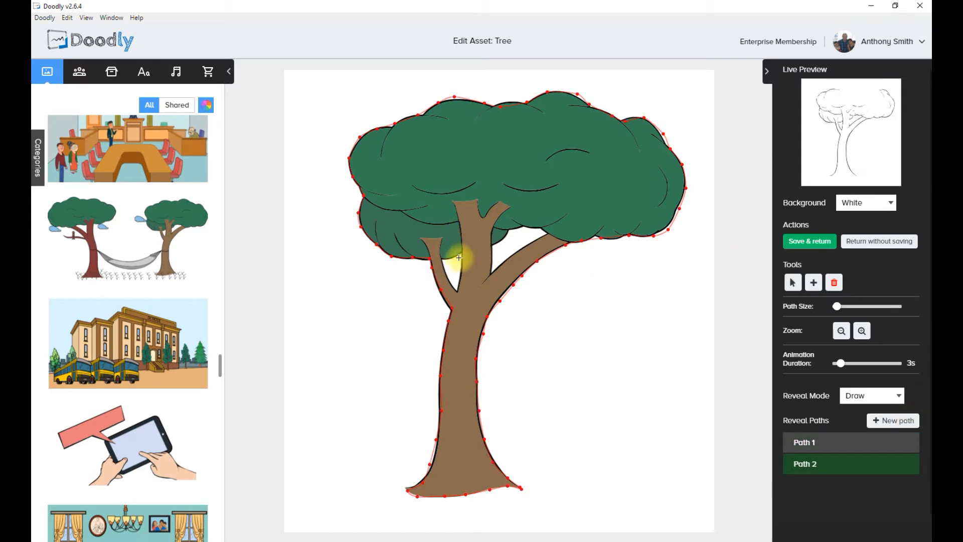
{"action": "mouse_move", "coordinate": [443, 237]}
{"action": "left_mouse_down"}
{"action": "mouse_move", "coordinate": [454, 292]}
{"action": "mouse_move", "coordinate": [462, 272]}
{"action": "mouse_move", "coordinate": [456, 201]}
{"action": "mouse_move", "coordinate": [476, 200]}
{"action": "mouse_move", "coordinate": [483, 218]}
{"action": "mouse_move", "coordinate": [494, 203]}
{"action": "mouse_move", "coordinate": [511, 202]}
{"action": "mouse_move", "coordinate": [491, 238]}
{"action": "mouse_move", "coordinate": [493, 261]}
{"action": "mouse_move", "coordinate": [552, 234]}
{"action": "left_mouse_up"}
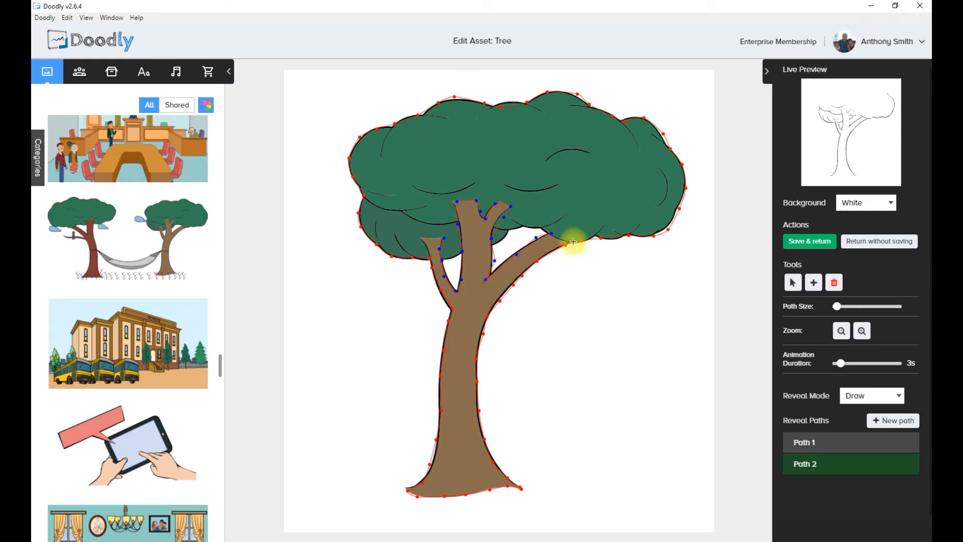
{"action": "left_click", "coordinate": [568, 242]}
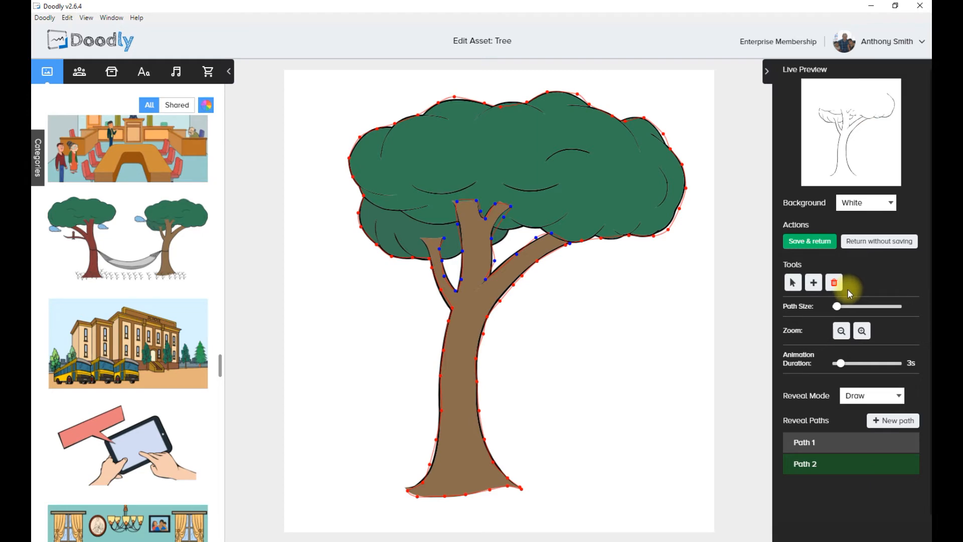
{"action": "left_click", "coordinate": [905, 465]}
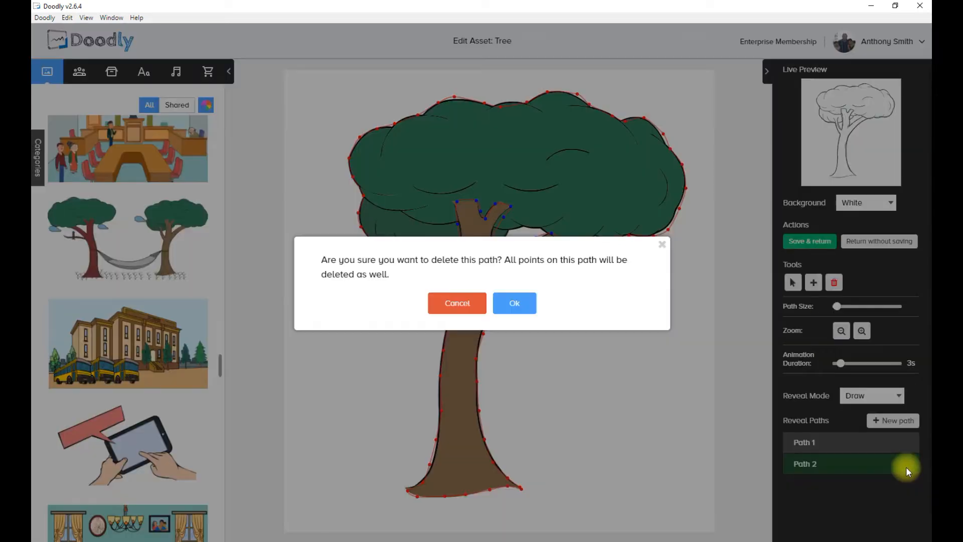
{"action": "left_click", "coordinate": [521, 307]}
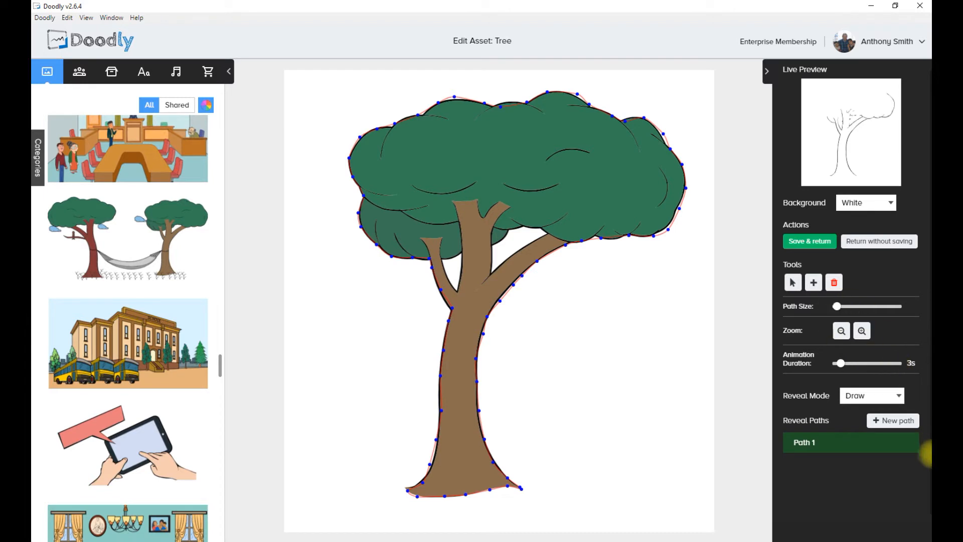
Step: Start a second reveal path around the tip and inner edge of the small left branch, deleting the stray point on the trunk
{"action": "left_click", "coordinate": [909, 421]}
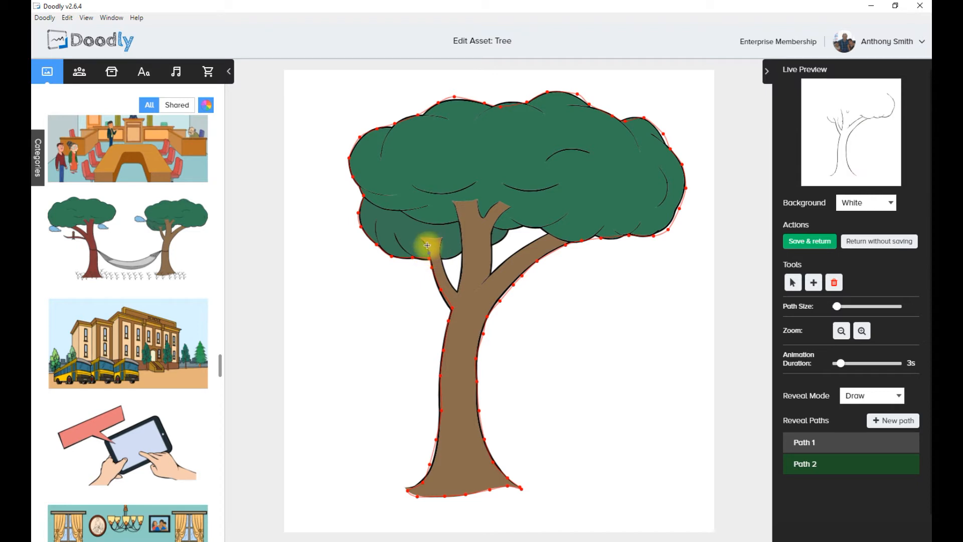
{"action": "mouse_move", "coordinate": [425, 242]}
{"action": "left_mouse_down"}
{"action": "mouse_move", "coordinate": [424, 232]}
{"action": "mouse_move", "coordinate": [444, 238]}
{"action": "mouse_move", "coordinate": [444, 273]}
{"action": "mouse_move", "coordinate": [459, 294]}
{"action": "left_mouse_up"}
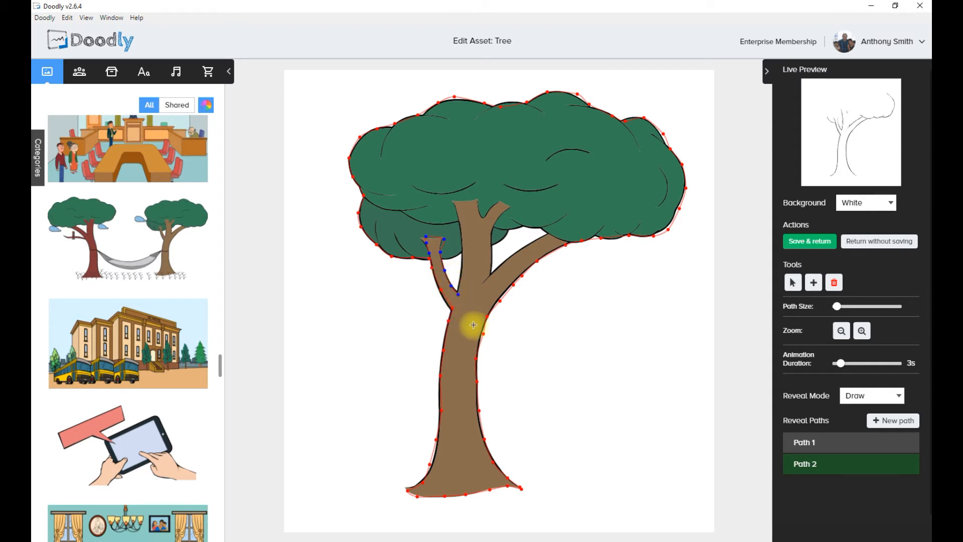
{"action": "left_click", "coordinate": [472, 323]}
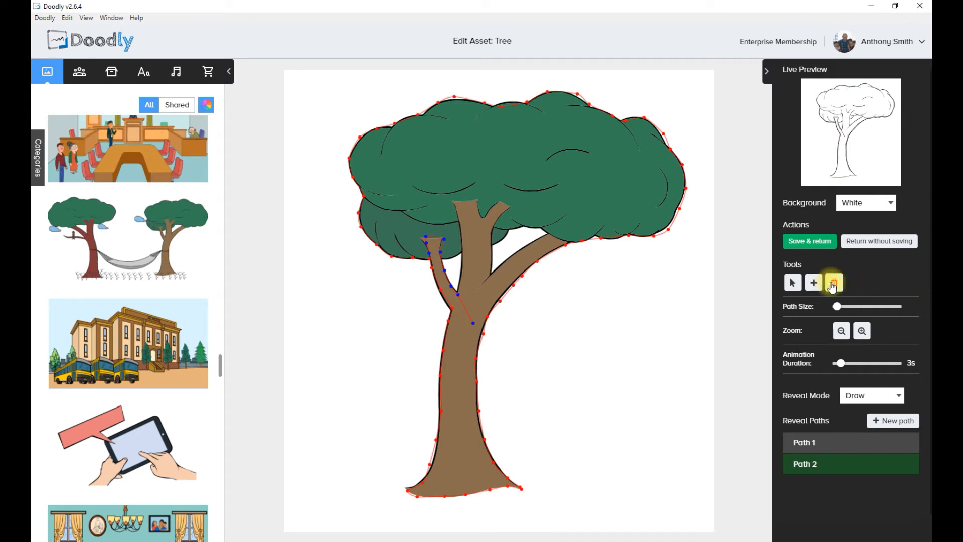
{"action": "left_click", "coordinate": [475, 323]}
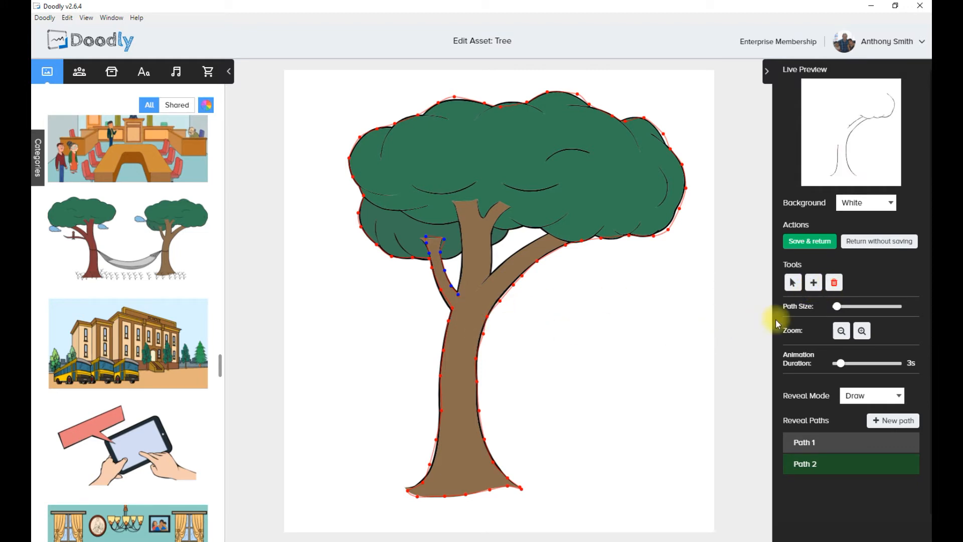
Step: Extend the second reveal path up the middle branch's left edge and across its top
{"action": "left_click", "coordinate": [462, 276]}
{"action": "left_click", "coordinate": [460, 255]}
{"action": "left_click", "coordinate": [459, 231]}
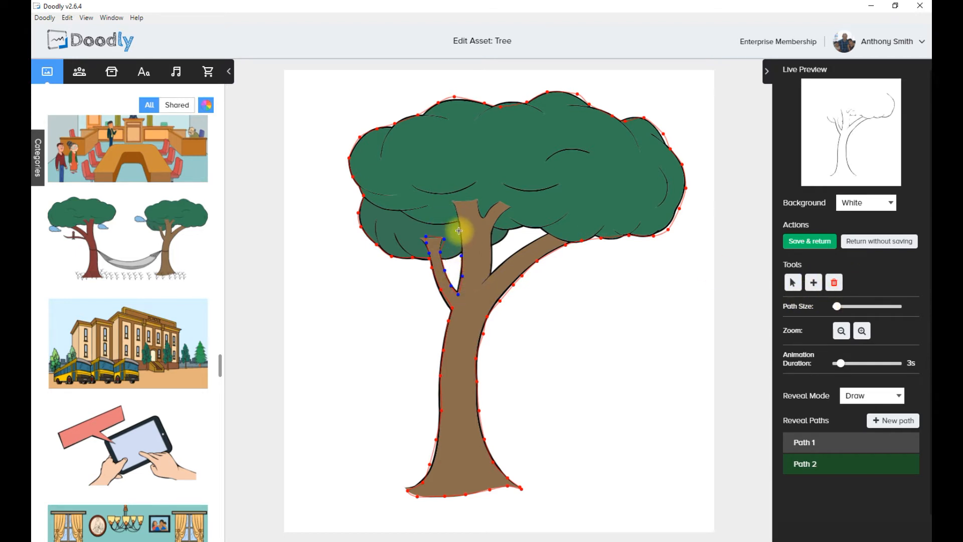
{"action": "left_click", "coordinate": [457, 203]}
{"action": "left_click", "coordinate": [478, 207]}
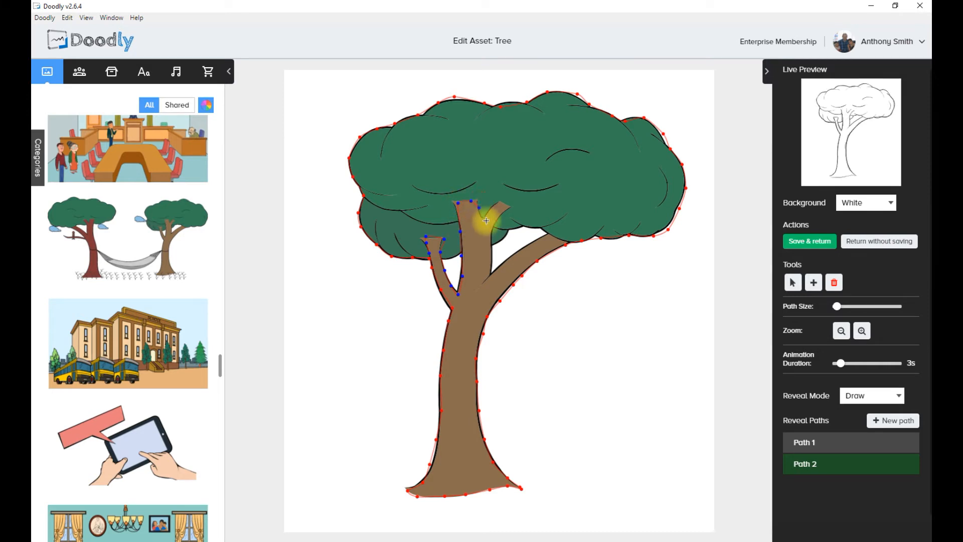
Step: Trace the second reveal path around the middle branch's right fork and down its right edge to the crotch with the right branch
{"action": "left_click", "coordinate": [482, 219]}
{"action": "left_click", "coordinate": [501, 202]}
{"action": "left_click", "coordinate": [510, 207]}
{"action": "left_click", "coordinate": [496, 223]}
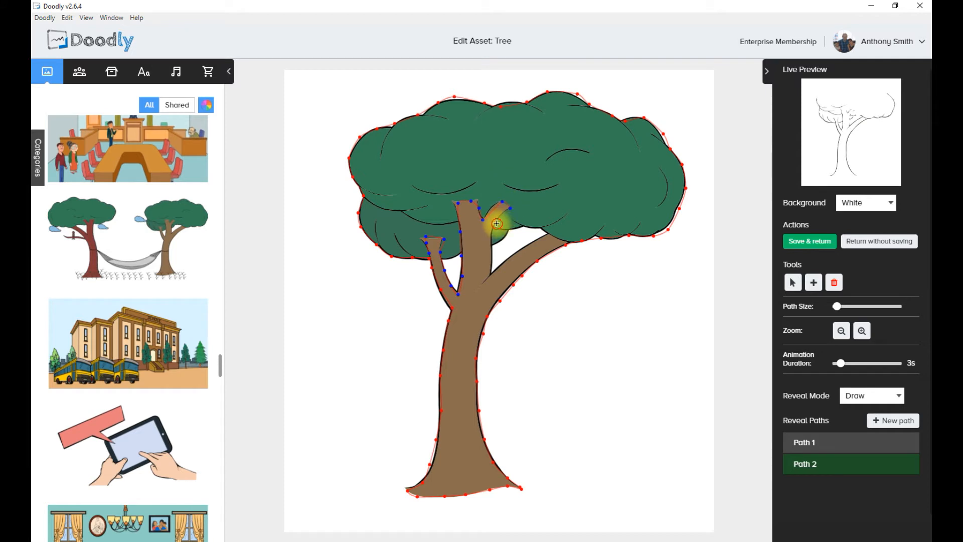
{"action": "left_click", "coordinate": [489, 250]}
{"action": "left_click", "coordinate": [490, 277]}
{"action": "left_click", "coordinate": [484, 285]}
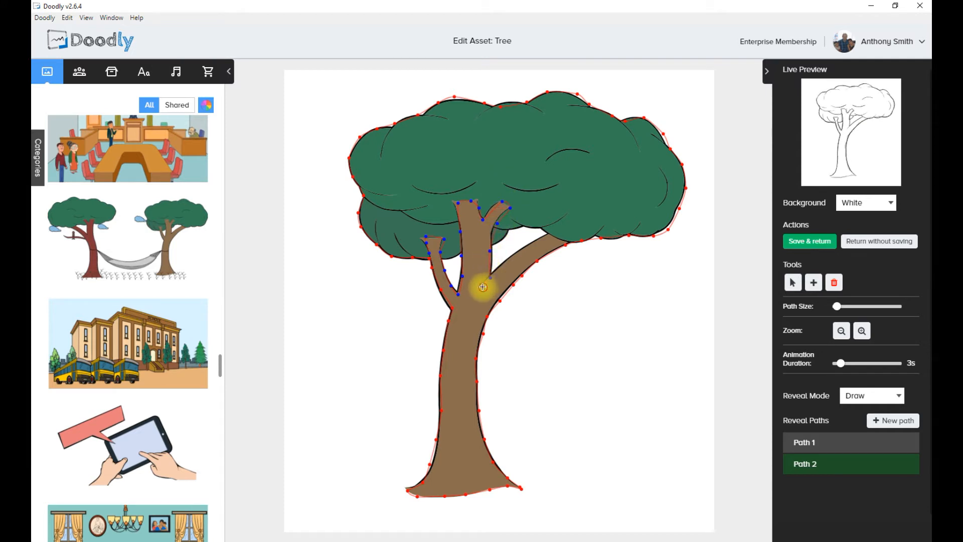
Step: Finish the second reveal path along the right branch's upper edge and around its tip under the foliage
{"action": "left_click", "coordinate": [505, 259]}
{"action": "left_click", "coordinate": [524, 246]}
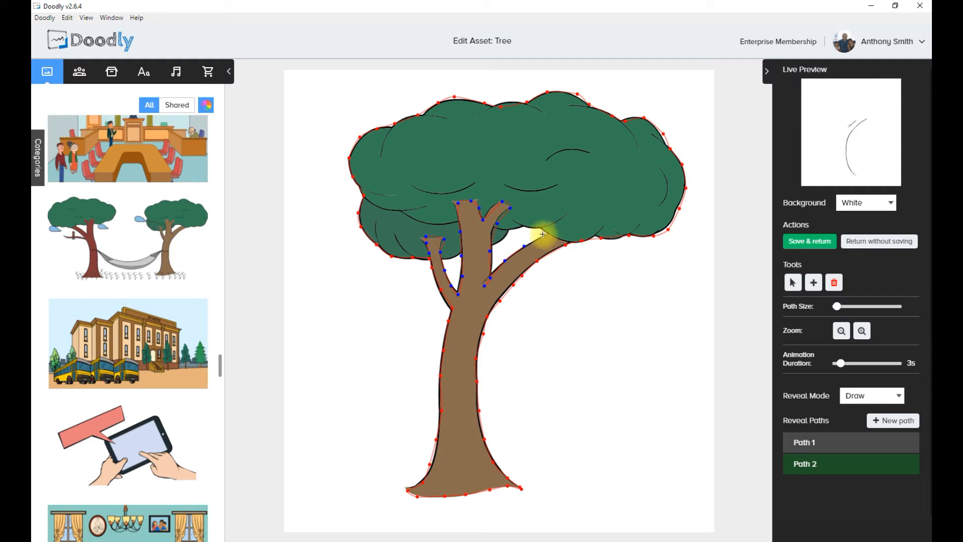
{"action": "left_click", "coordinate": [549, 234]}
{"action": "left_click", "coordinate": [566, 244]}
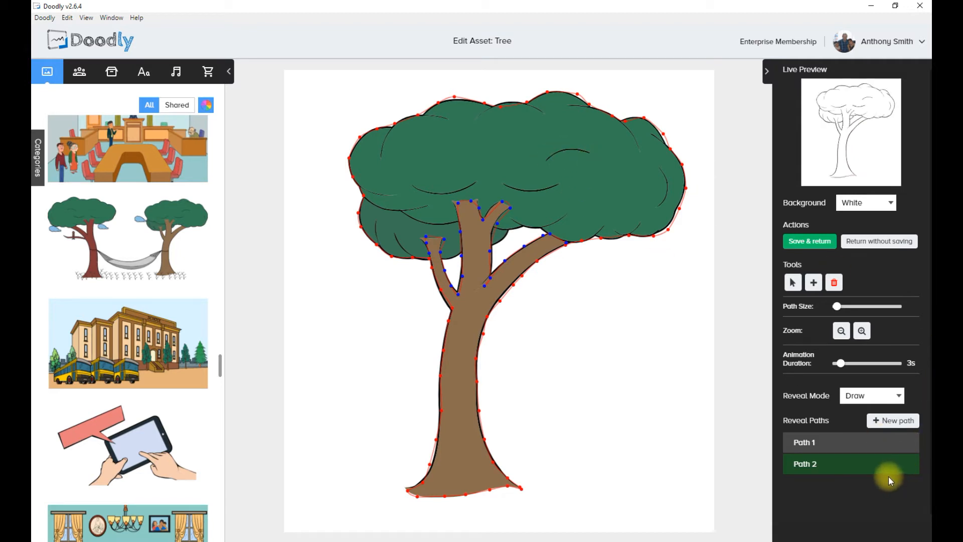
Step: Start a third reveal path that zigzags diagonally across the left end of the foliage, between its upper and lower edges
{"action": "left_click", "coordinate": [910, 421]}
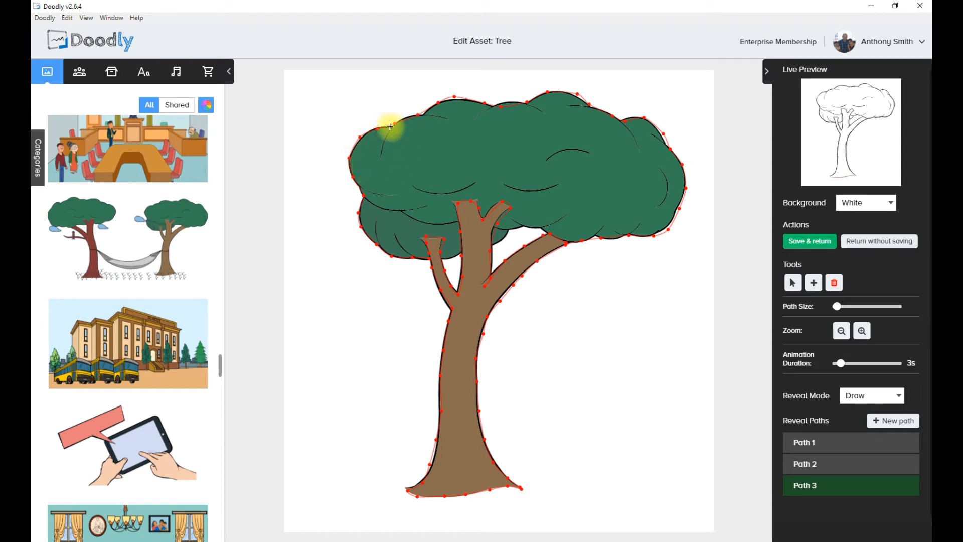
{"action": "left_click", "coordinate": [355, 163]}
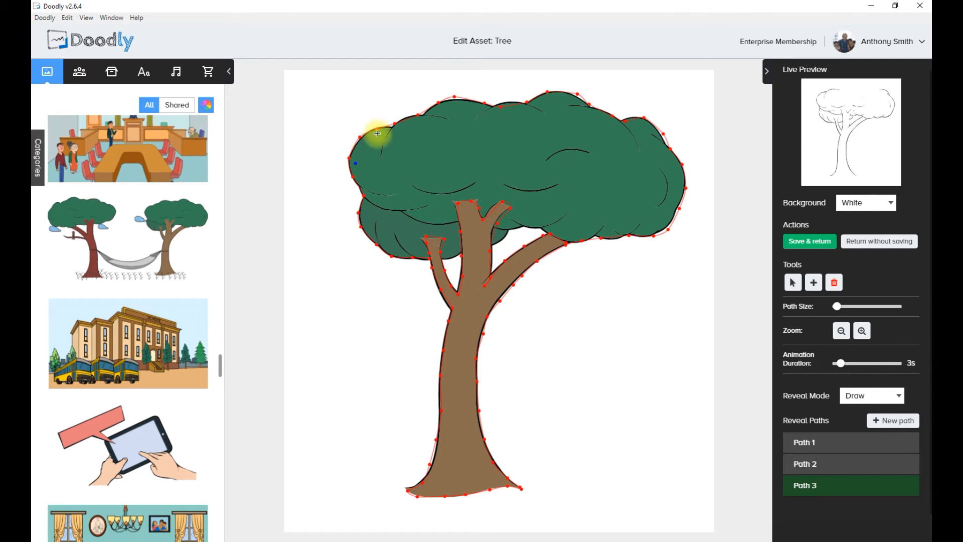
{"action": "left_click", "coordinate": [383, 132]}
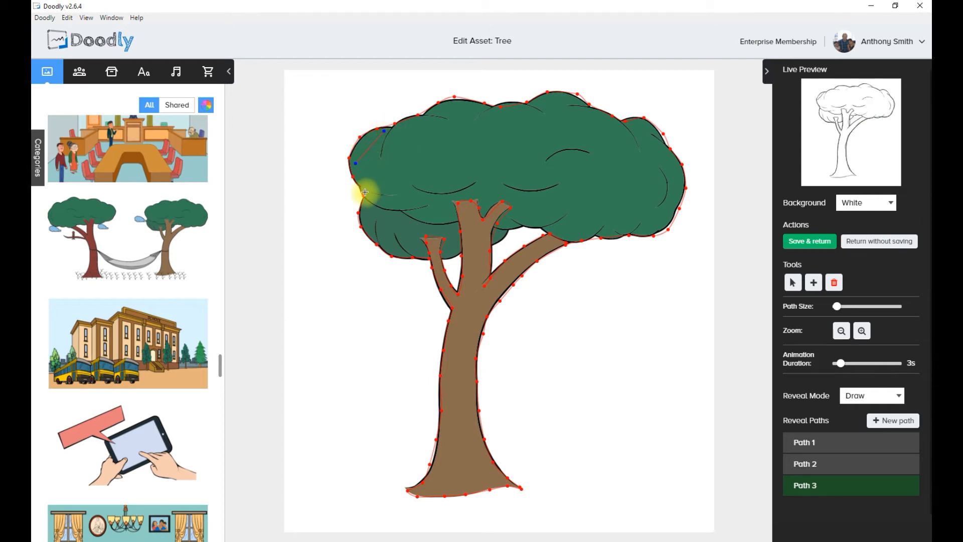
{"action": "left_click", "coordinate": [364, 191]}
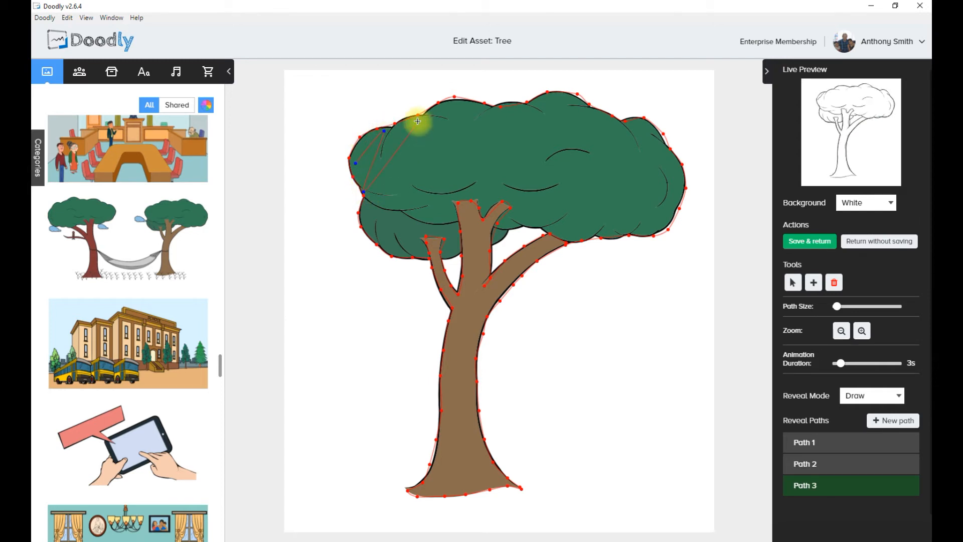
{"action": "left_click", "coordinate": [417, 121]}
{"action": "left_click", "coordinate": [372, 224]}
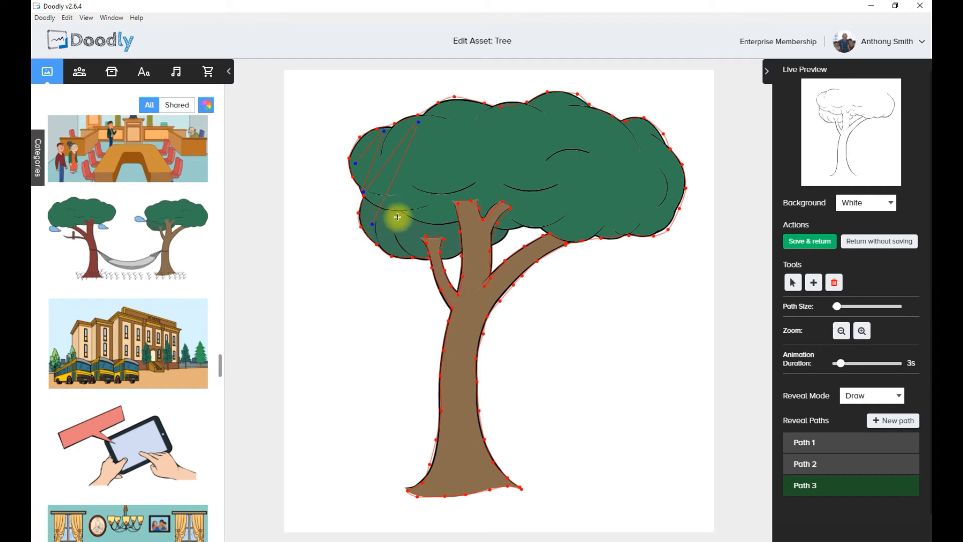
{"action": "left_click", "coordinate": [457, 108]}
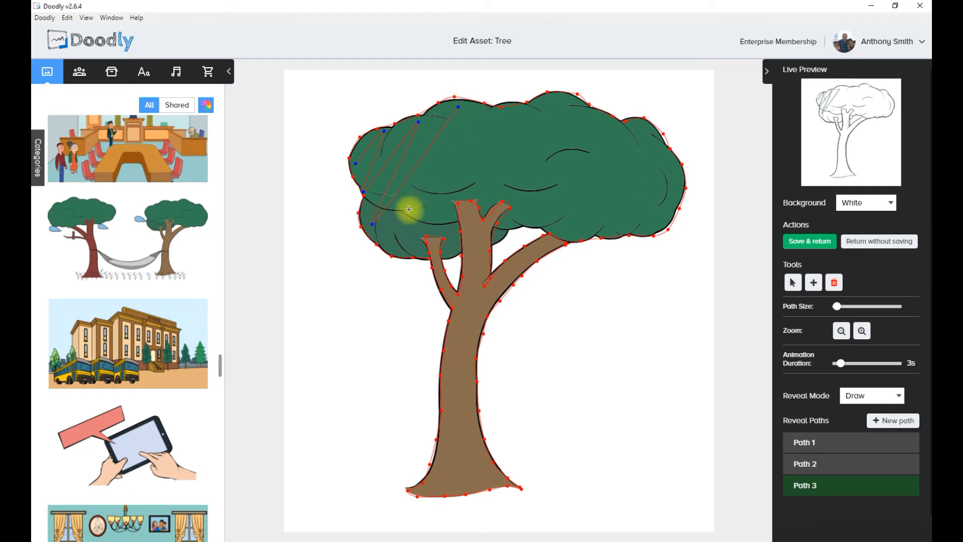
{"action": "left_click", "coordinate": [386, 244]}
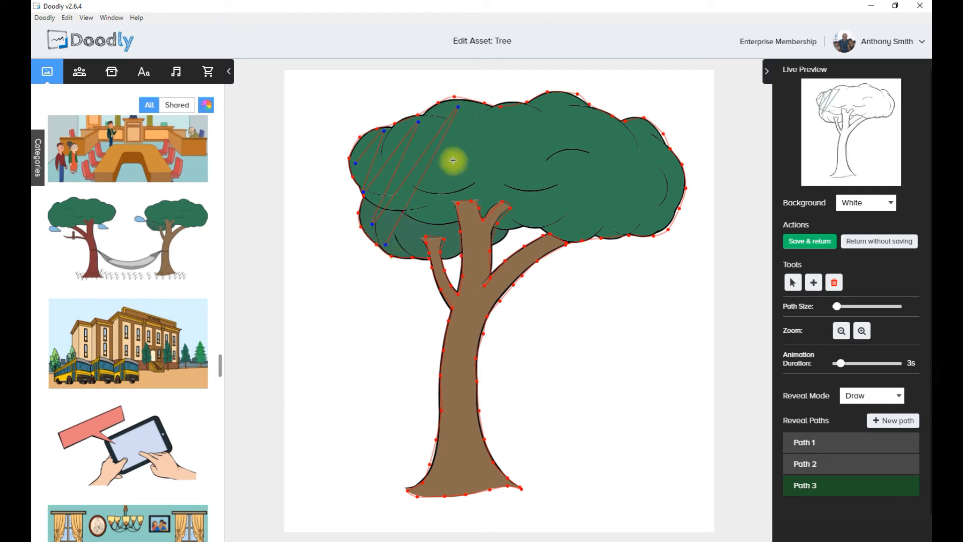
Step: Continue the third path's diagonal zigzag across the foliage above the left and middle branches, ending just beside the middle branch
{"action": "left_click", "coordinate": [480, 113]}
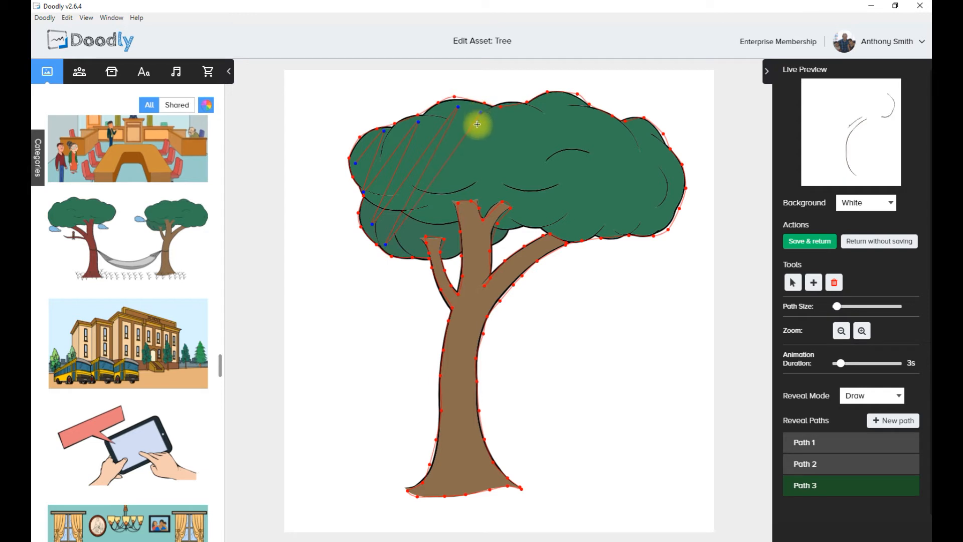
{"action": "left_click", "coordinate": [408, 253]}
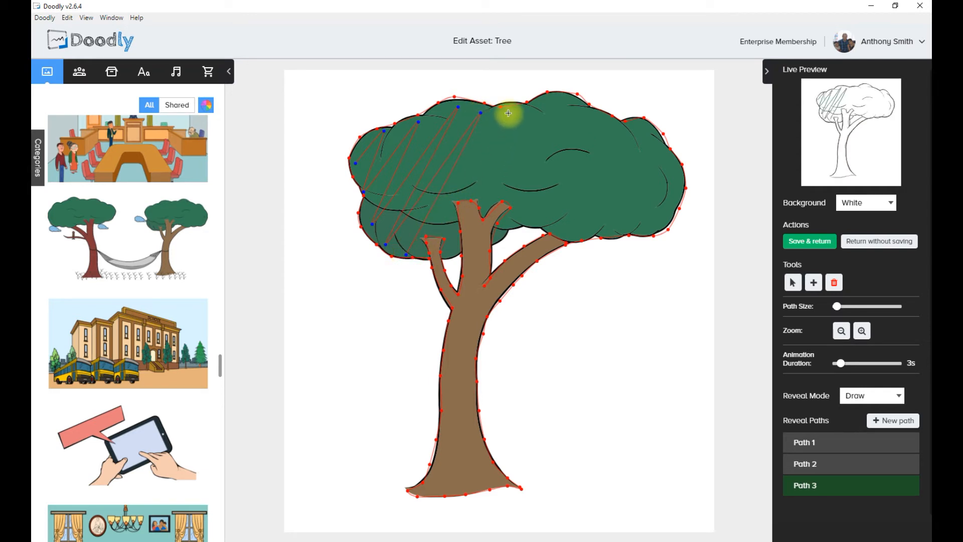
{"action": "left_click", "coordinate": [503, 116]}
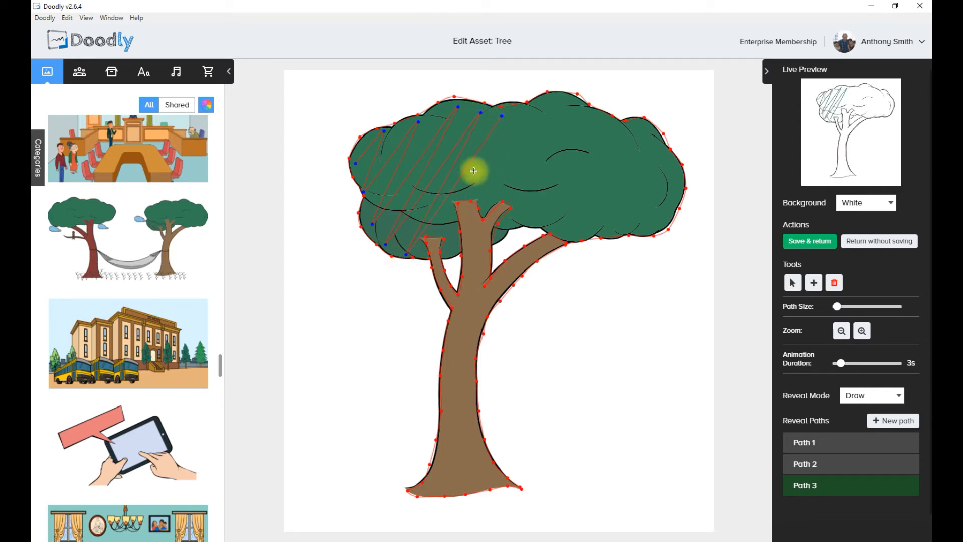
{"action": "left_click", "coordinate": [441, 232]}
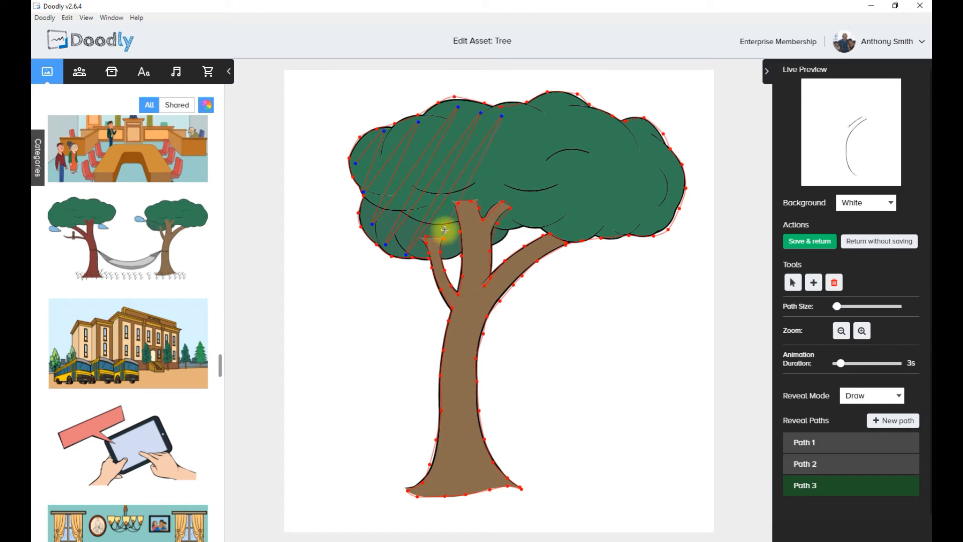
{"action": "left_click", "coordinate": [527, 109]}
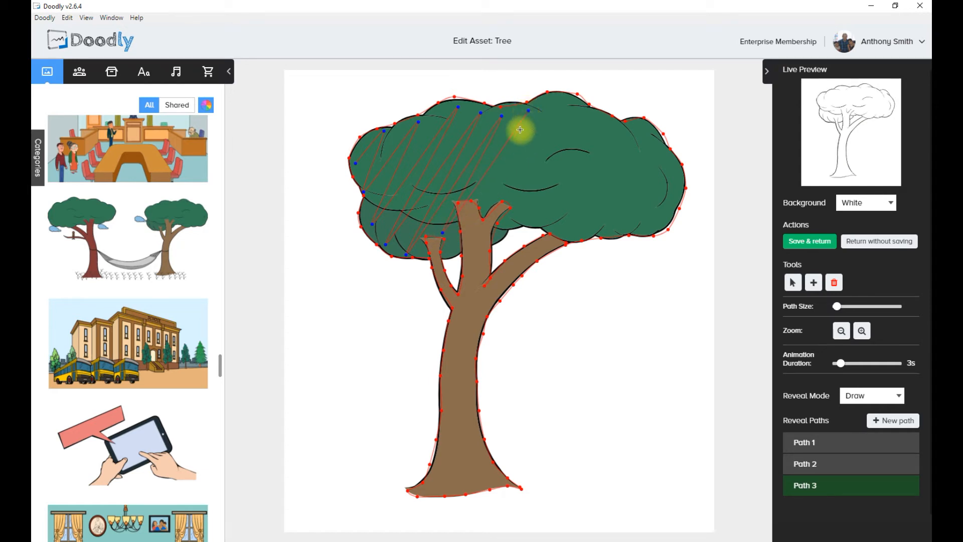
{"action": "left_click", "coordinate": [453, 249]}
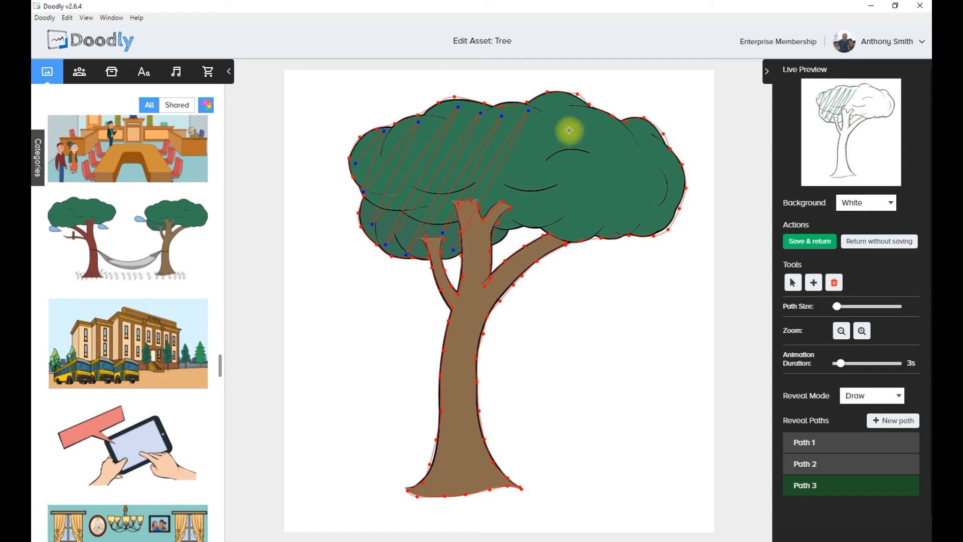
{"action": "left_click", "coordinate": [551, 100]}
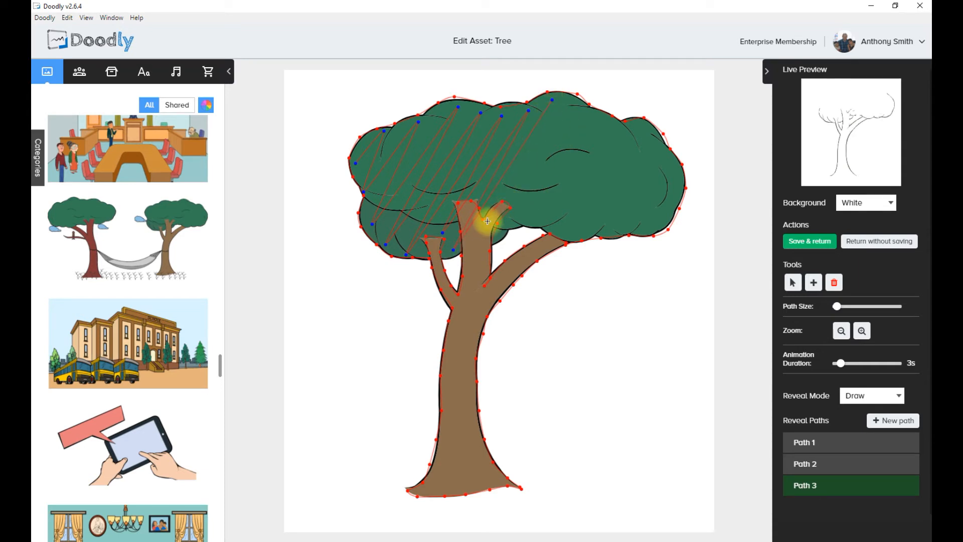
{"action": "left_click", "coordinate": [497, 237]}
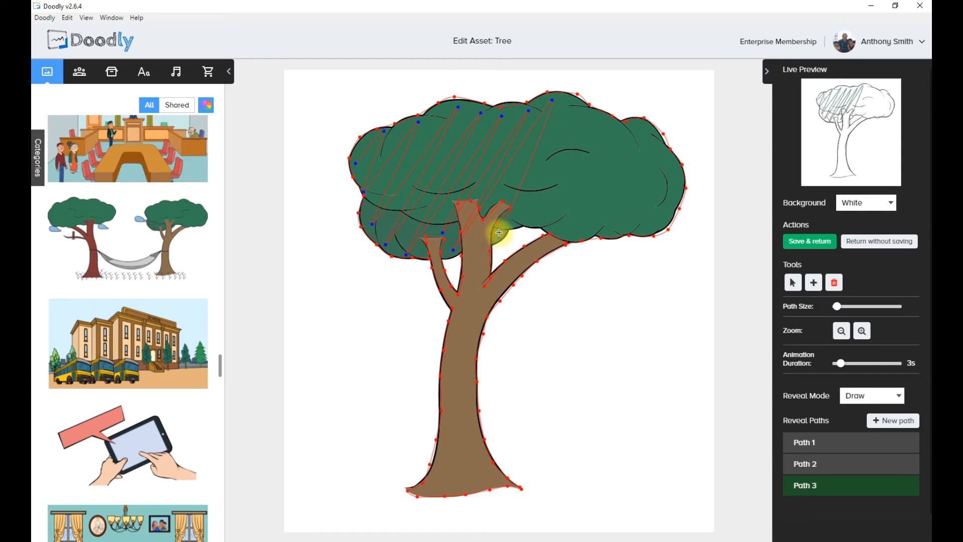
Step: Carry the third path's zigzag on through the foliage above the right branch, keeping its points along the upper and lower edges
{"action": "left_click", "coordinate": [574, 107]}
{"action": "left_click", "coordinate": [526, 224]}
{"action": "left_click", "coordinate": [594, 112]}
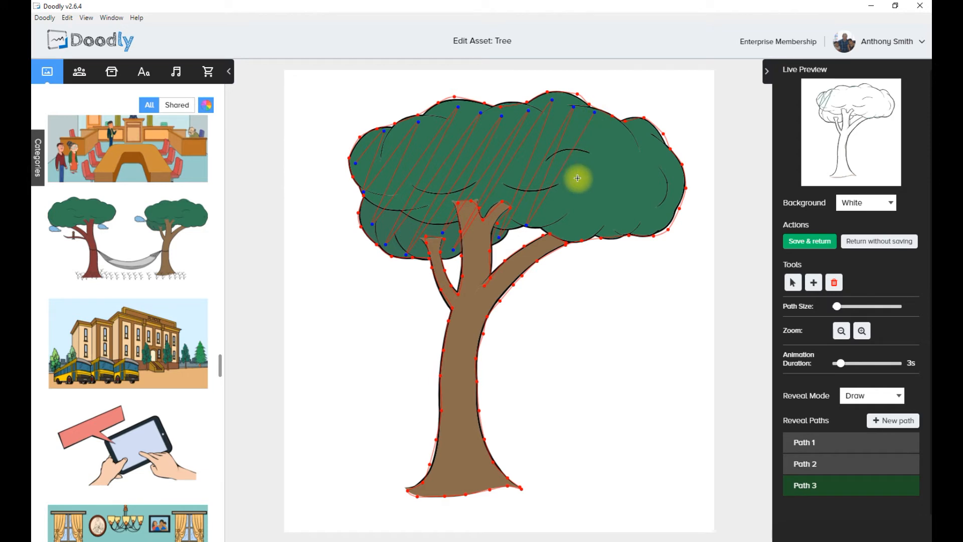
{"action": "left_click", "coordinate": [552, 226]}
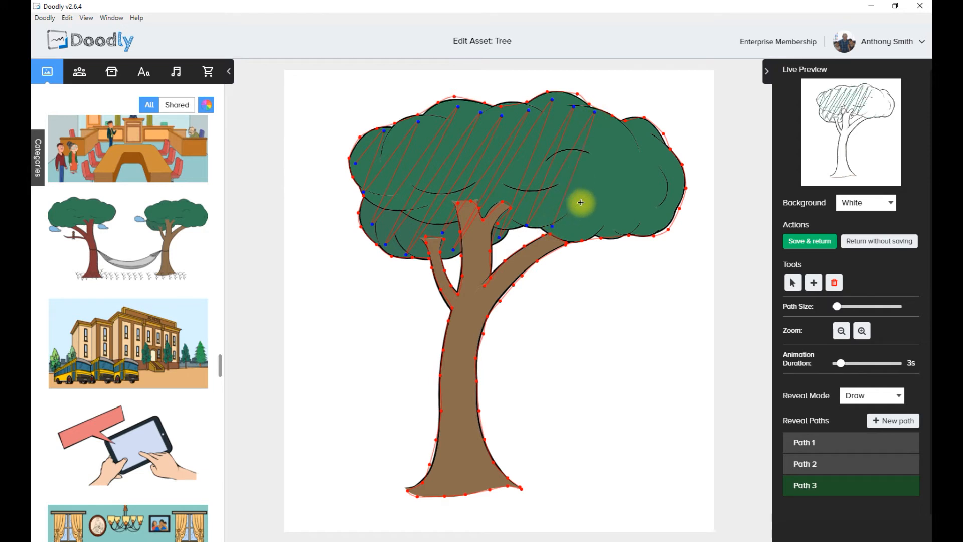
{"action": "left_click", "coordinate": [618, 125]}
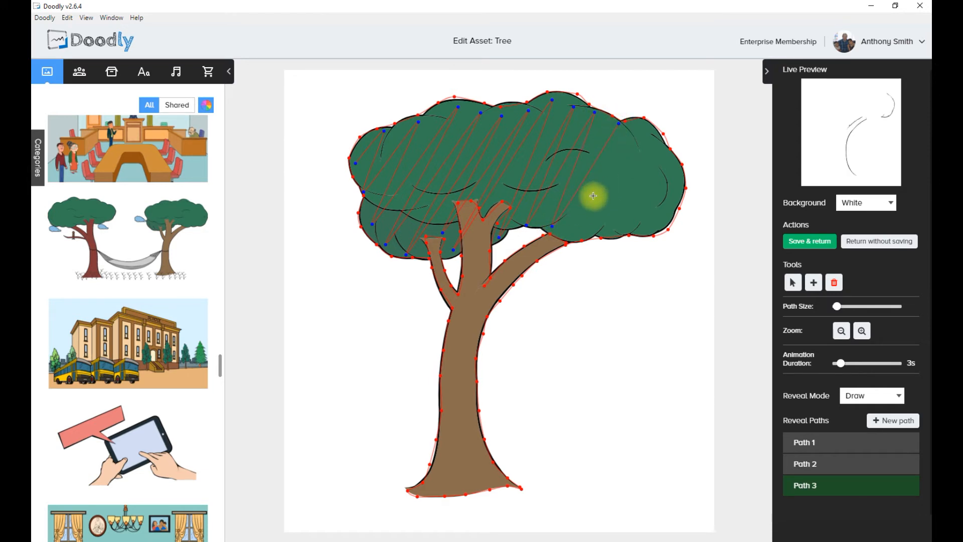
{"action": "left_click", "coordinate": [570, 235]}
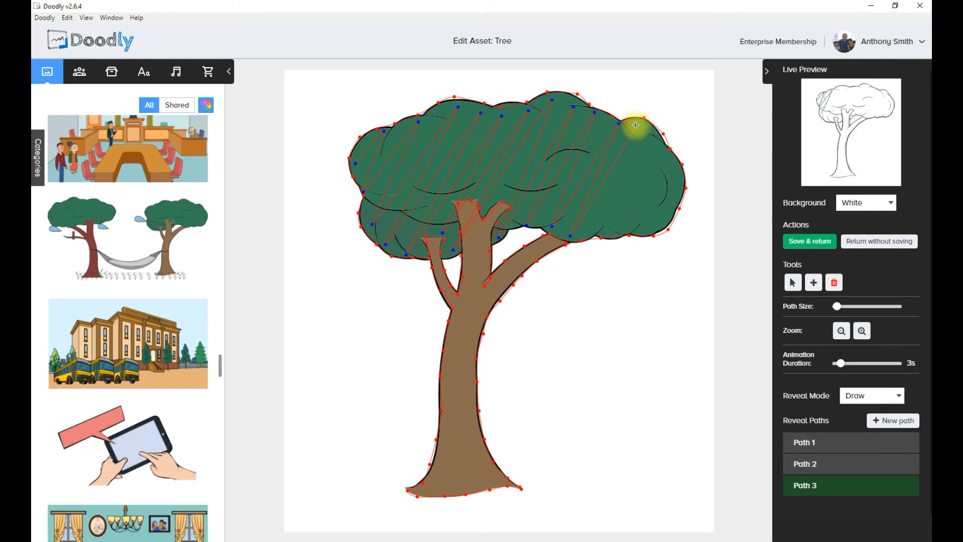
{"action": "left_click", "coordinate": [636, 124]}
{"action": "left_click", "coordinate": [595, 234]}
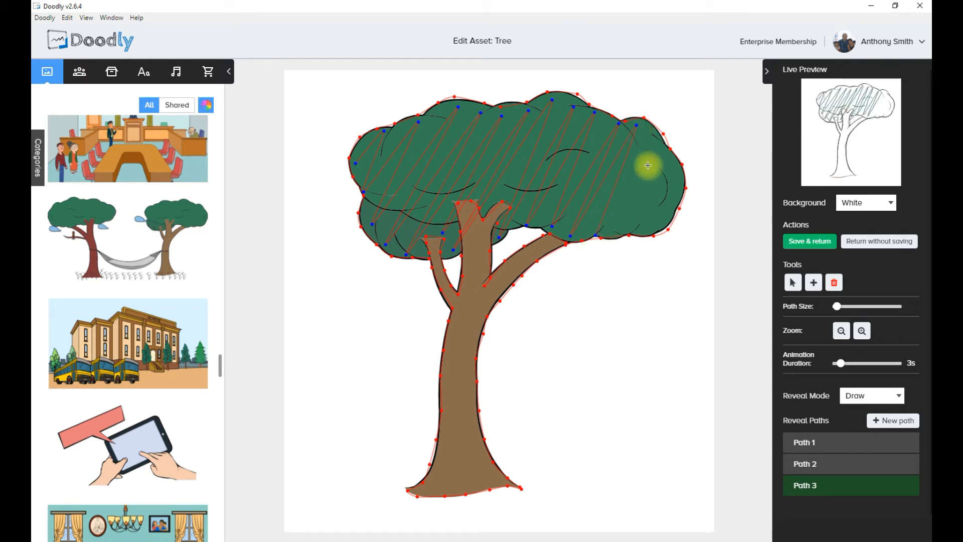
Step: Finish the third path's zigzag over the right end of the foliage, ending at its outermost edge
{"action": "left_click", "coordinate": [655, 137]}
{"action": "left_click", "coordinate": [620, 235]}
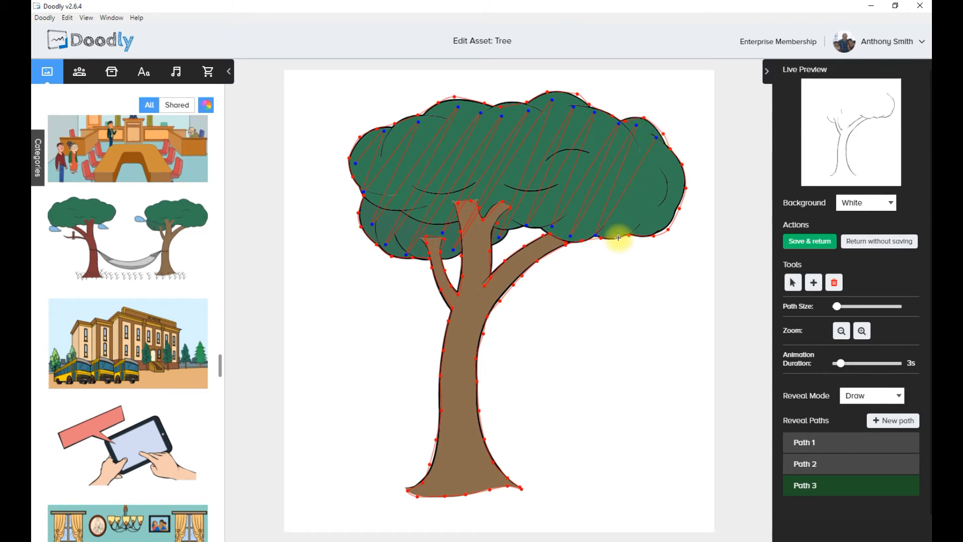
{"action": "left_click", "coordinate": [671, 155]}
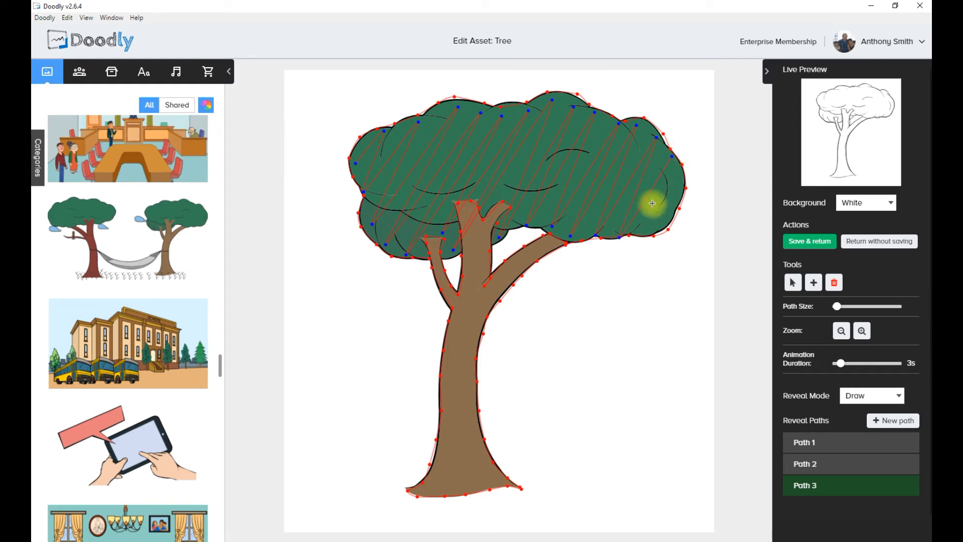
{"action": "left_click", "coordinate": [644, 232]}
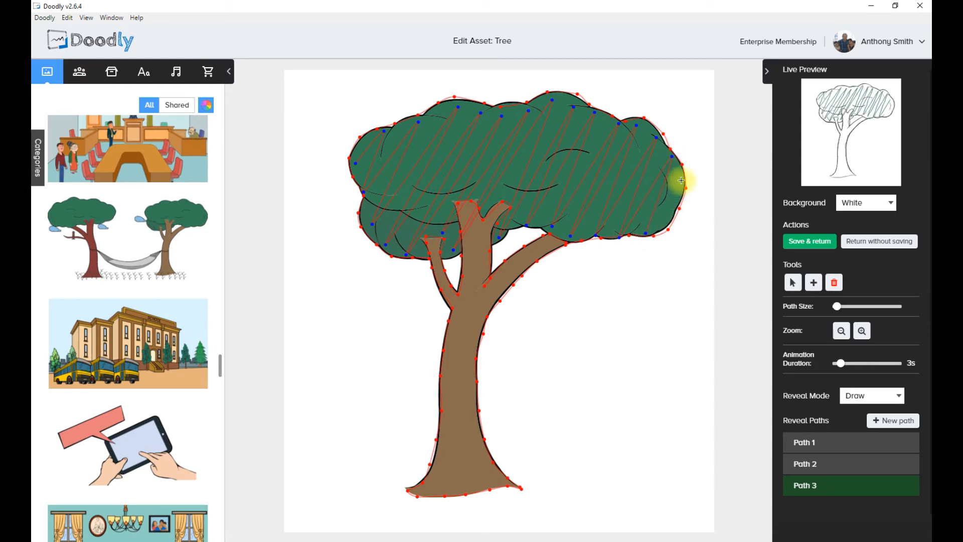
{"action": "left_click", "coordinate": [681, 181]}
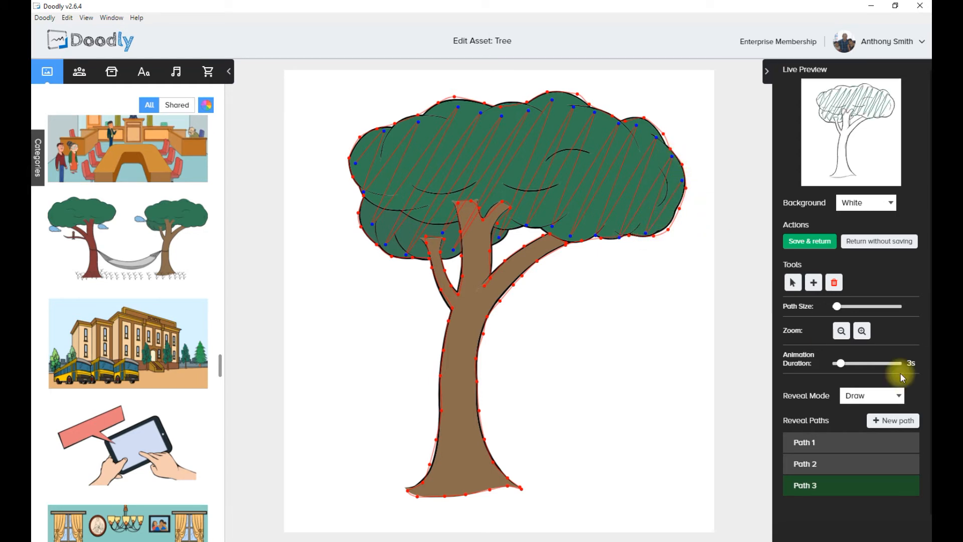
Step: Start a fourth reveal path that zigzags across the left, middle and right branches down to where they join the trunk
{"action": "left_click", "coordinate": [909, 423]}
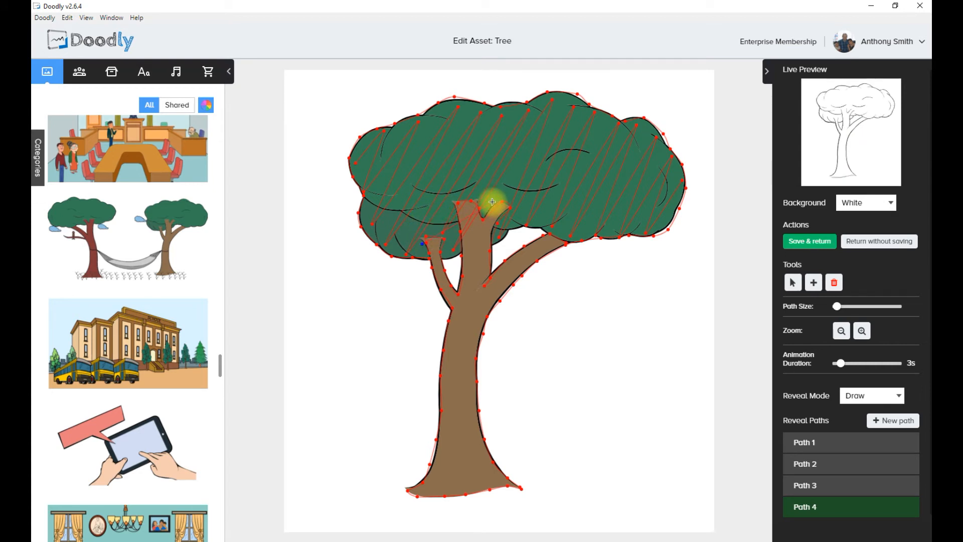
{"action": "left_click", "coordinate": [433, 266]}
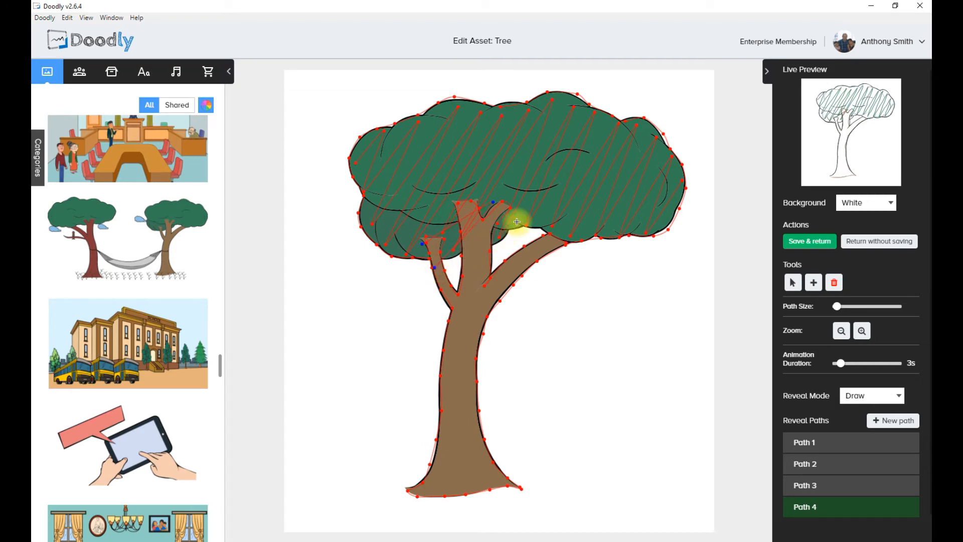
{"action": "left_click", "coordinate": [521, 212]}
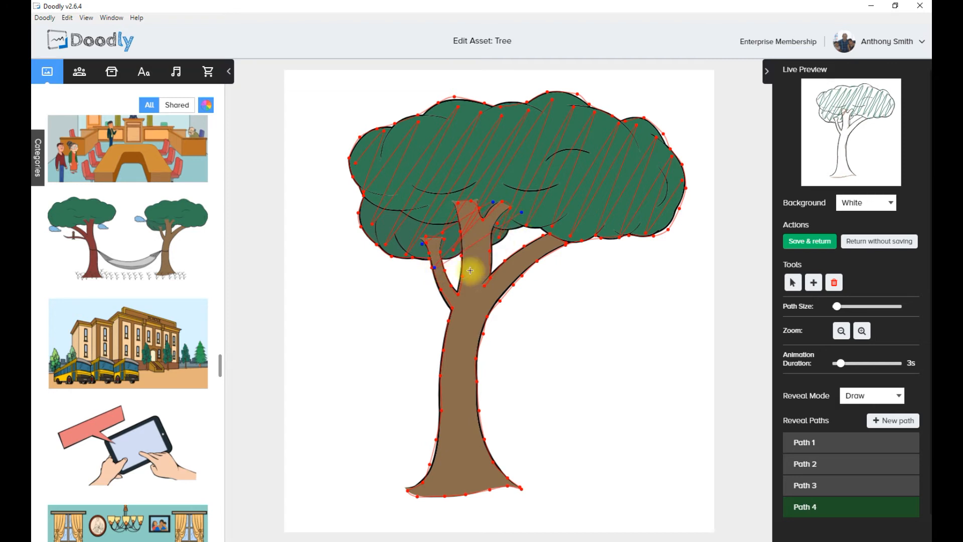
{"action": "left_click", "coordinate": [442, 291]}
{"action": "left_click", "coordinate": [549, 235]}
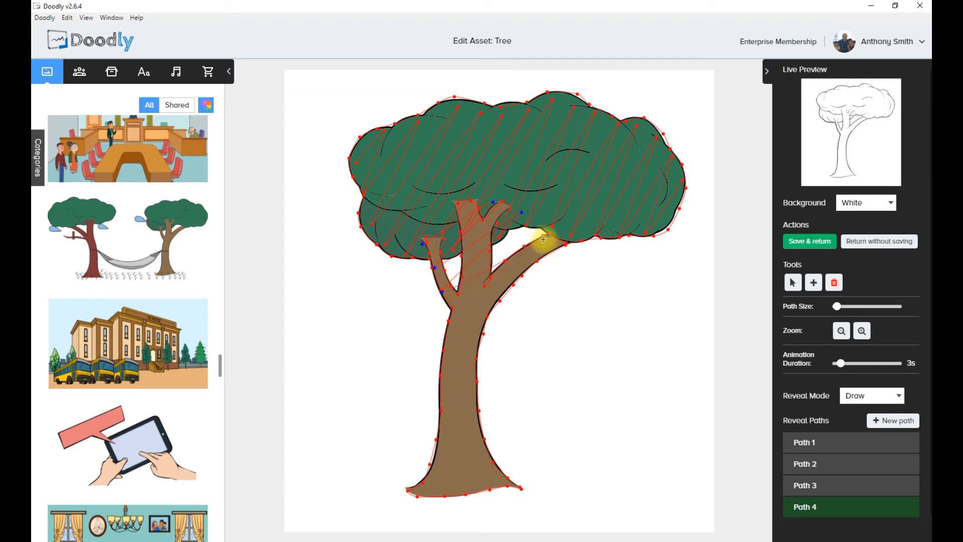
{"action": "left_click", "coordinate": [453, 314]}
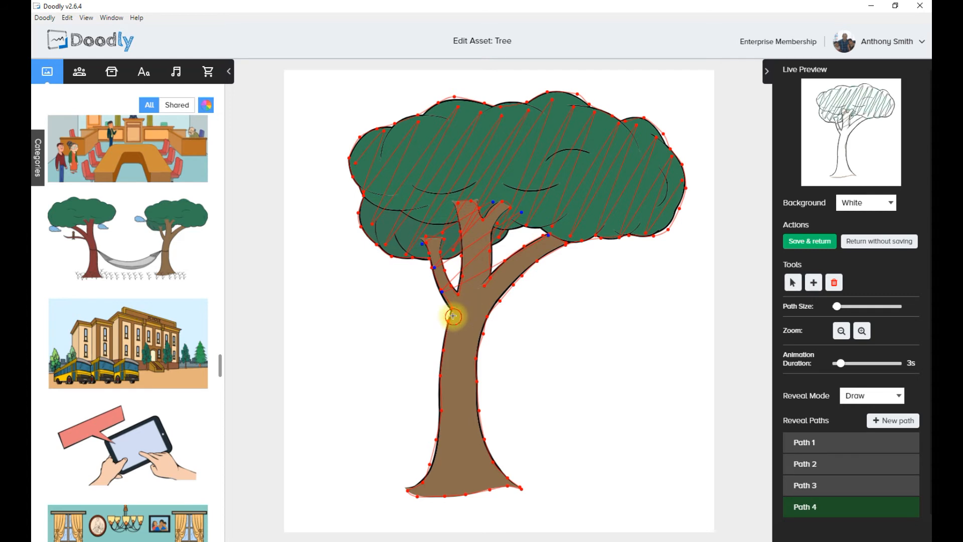
Step: Try to extend the fourth reveal path to the underside of the right branch's tip
{"action": "left_click", "coordinate": [566, 249]}
{"action": "left_click", "coordinate": [566, 251]}
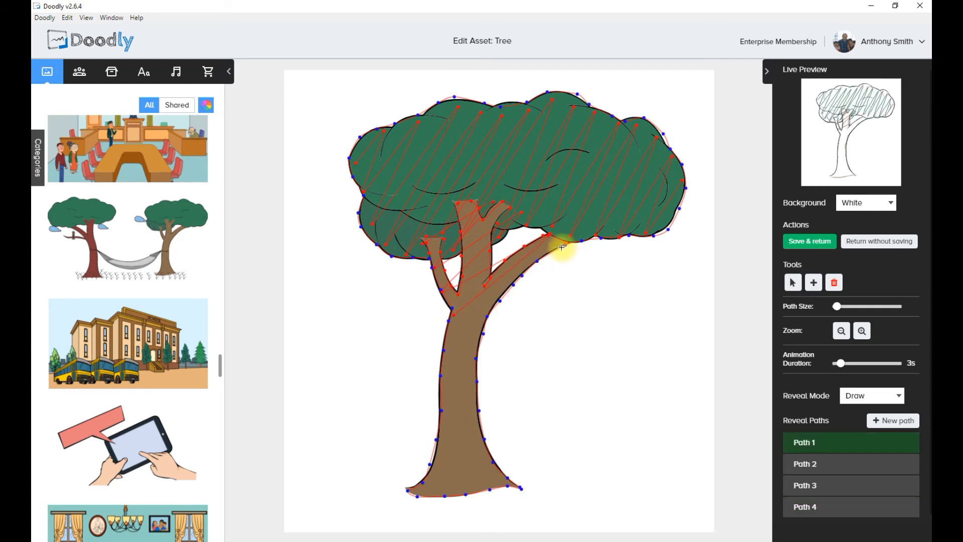
{"action": "left_click", "coordinate": [555, 252]}
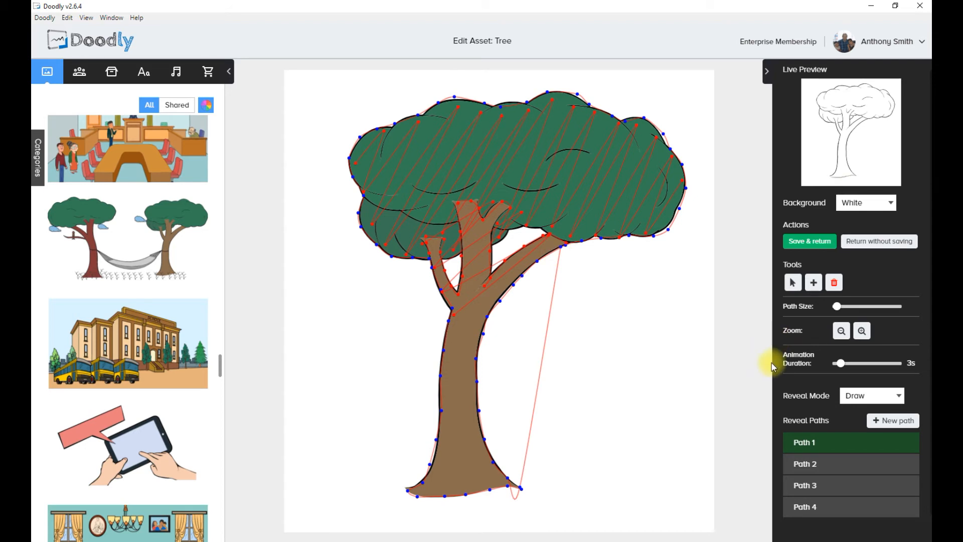
Step: Delete the stray point on the first reveal path near the right branch's tip and reactivate the fourth path for adding points
{"action": "left_click", "coordinate": [834, 283]}
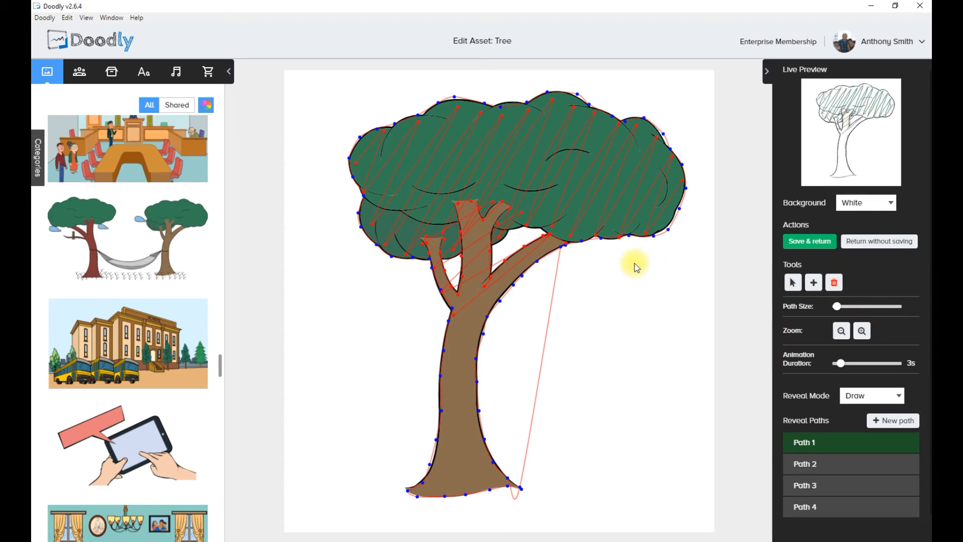
{"action": "left_click", "coordinate": [566, 248]}
{"action": "left_click", "coordinate": [562, 249]}
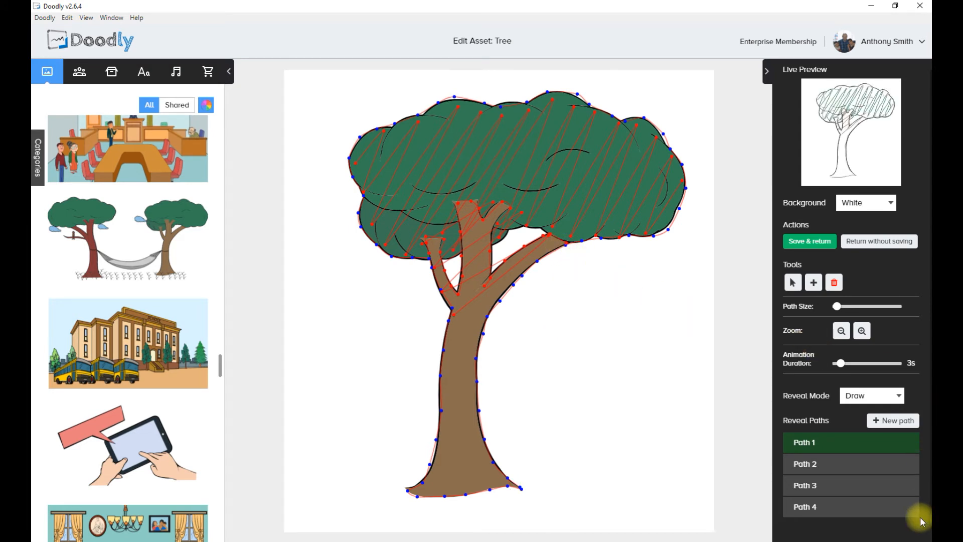
{"action": "left_click", "coordinate": [867, 512]}
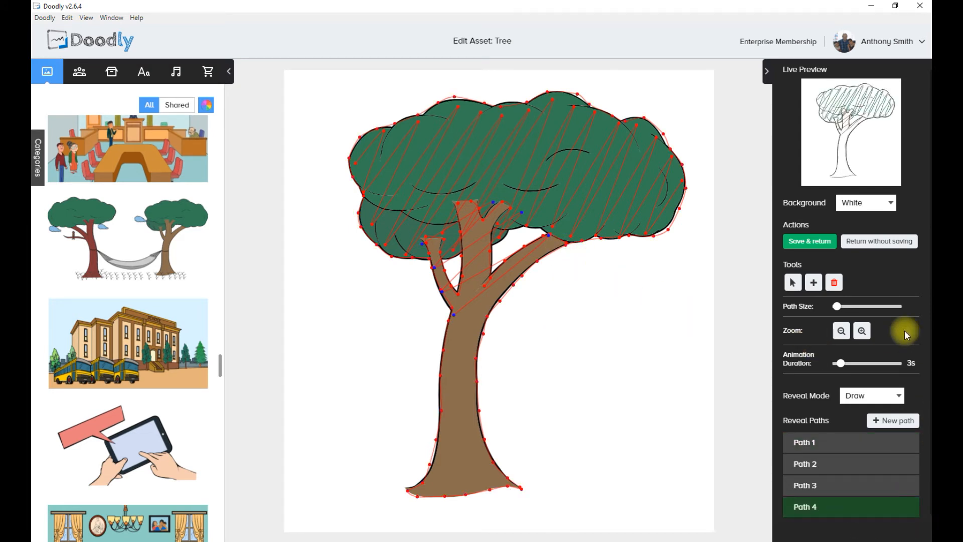
{"action": "left_click", "coordinate": [813, 284]}
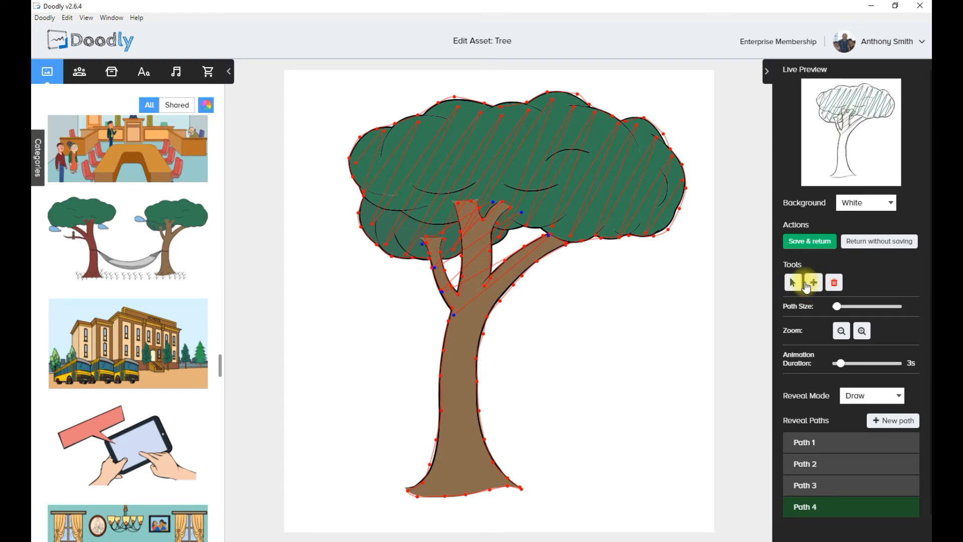
Step: Extend the fourth reveal path over the right branch and zigzag it down the upper part of the trunk
{"action": "left_click", "coordinate": [455, 316]}
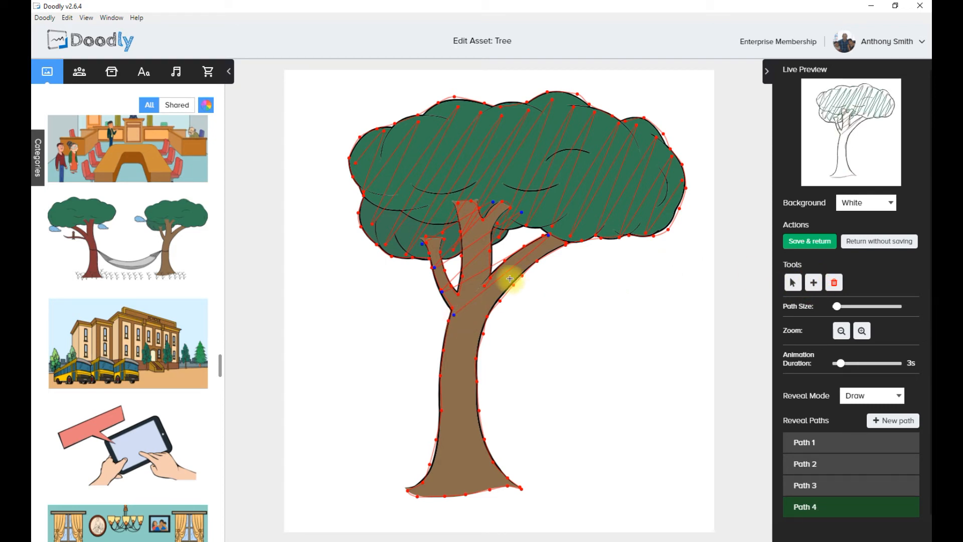
{"action": "left_click", "coordinate": [560, 244]}
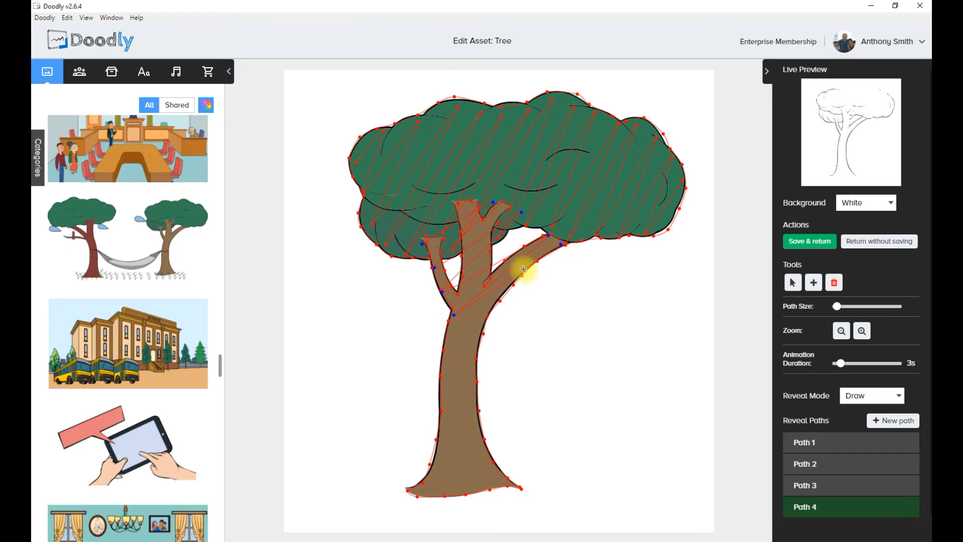
{"action": "left_click", "coordinate": [447, 344]}
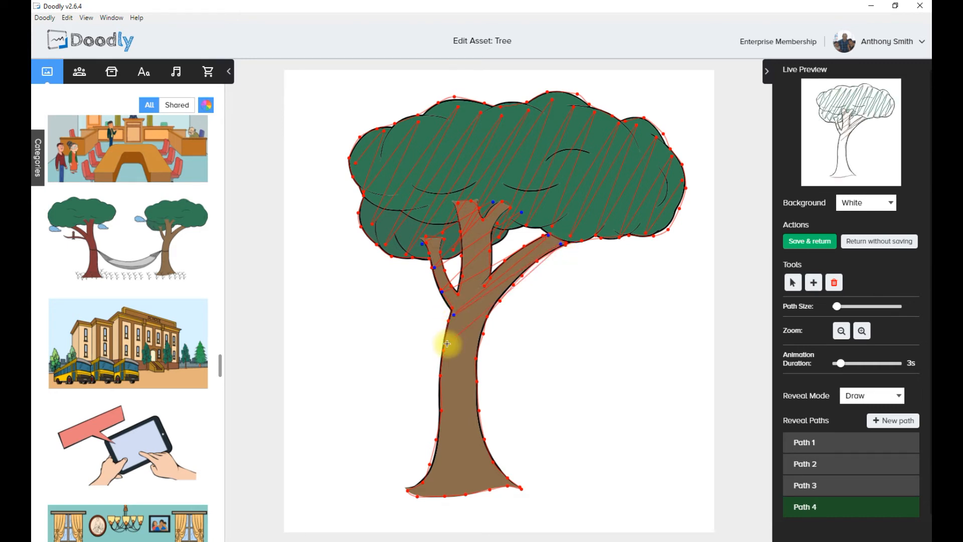
{"action": "left_click", "coordinate": [476, 338]}
{"action": "left_click", "coordinate": [446, 373]}
{"action": "left_click", "coordinate": [473, 369]}
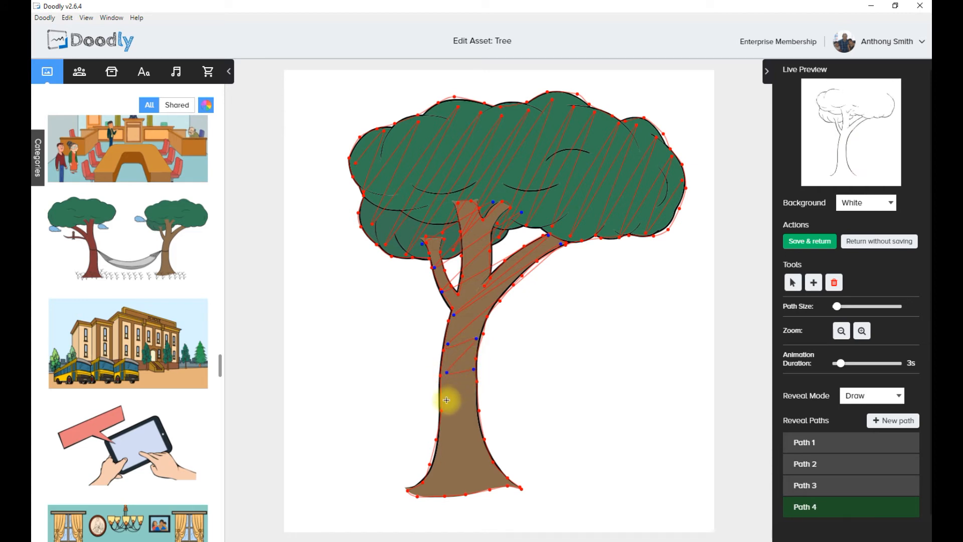
Step: Continue the fourth path's zigzag down the middle of the trunk to where the base begins to flare
{"action": "left_click", "coordinate": [444, 402]}
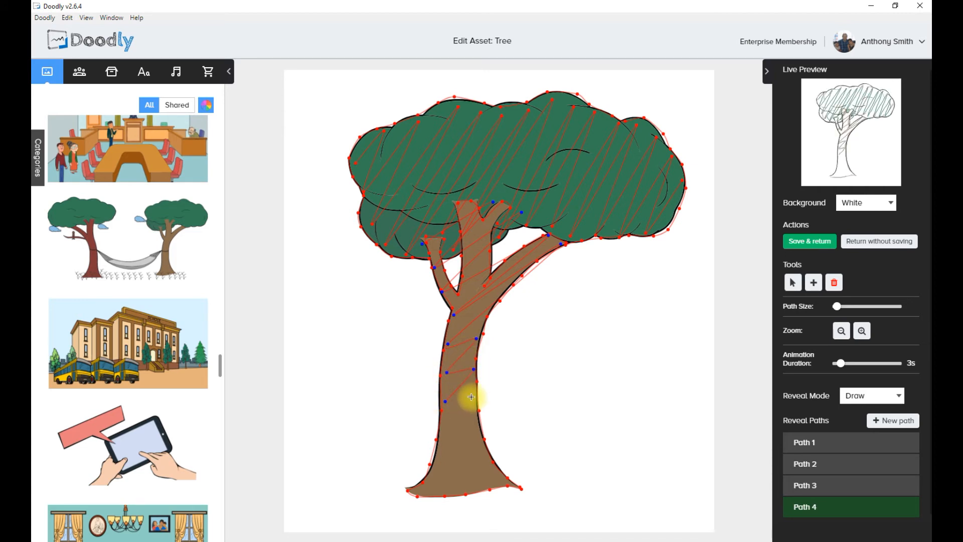
{"action": "left_click", "coordinate": [472, 396]}
{"action": "left_click", "coordinate": [448, 427]}
{"action": "left_click", "coordinate": [473, 425]}
{"action": "left_click", "coordinate": [442, 446]}
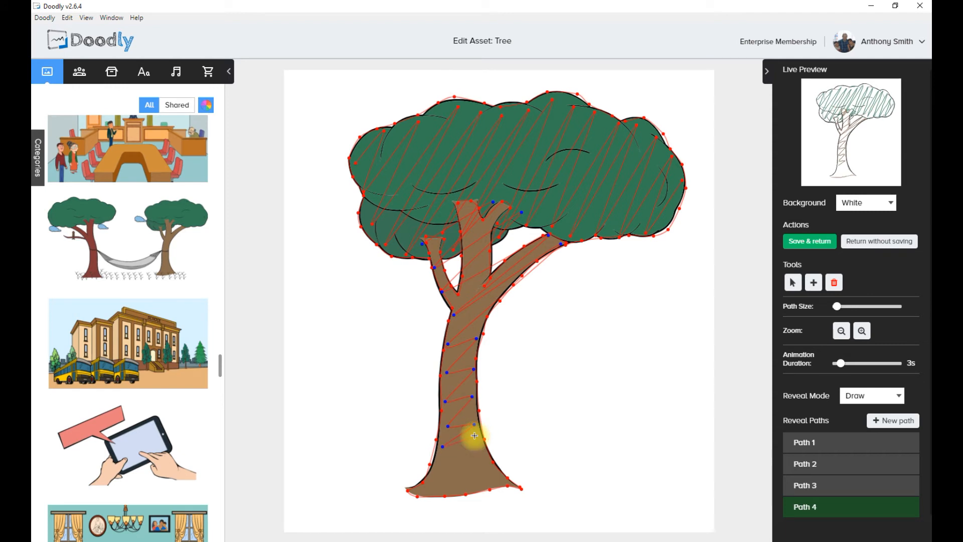
{"action": "left_click", "coordinate": [475, 435]}
Step: Finish the fourth path's zigzag across the trunk's flared base, ending near its right tip
{"action": "left_click", "coordinate": [436, 474]}
{"action": "left_click", "coordinate": [481, 450]}
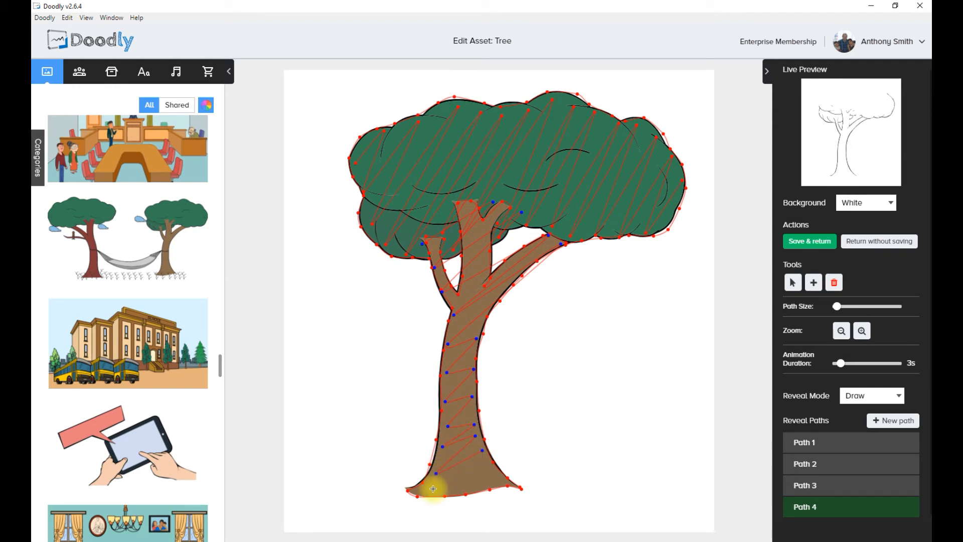
{"action": "left_click", "coordinate": [483, 470]}
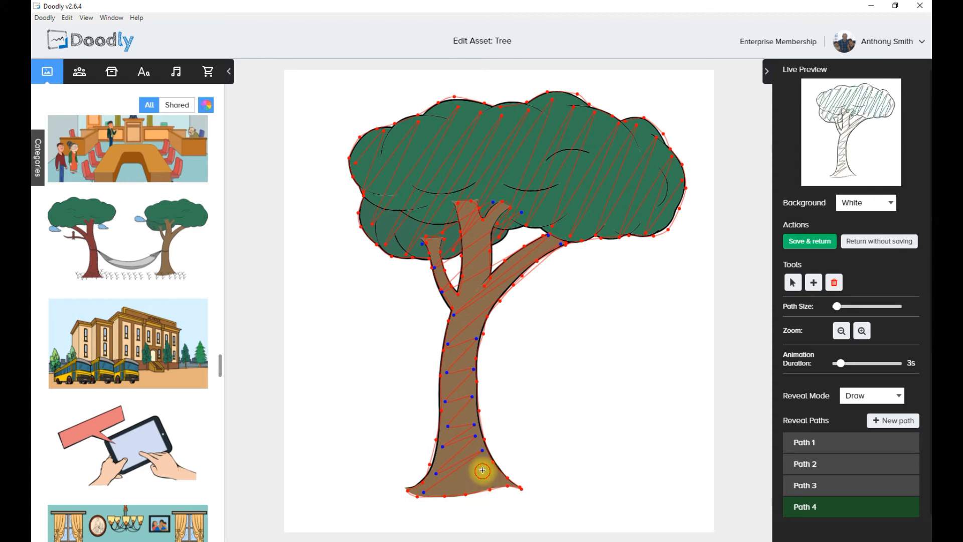
{"action": "left_click", "coordinate": [448, 492]}
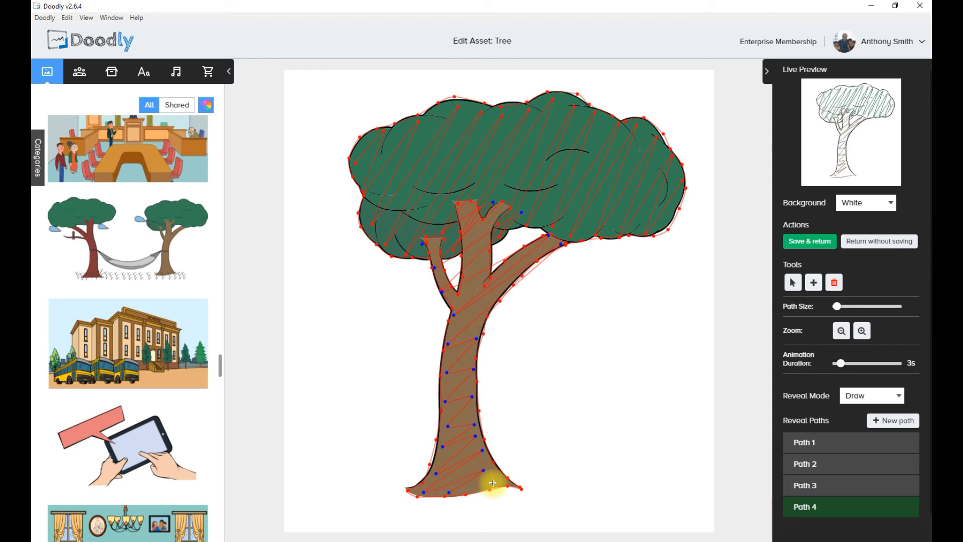
{"action": "left_click", "coordinate": [499, 481]}
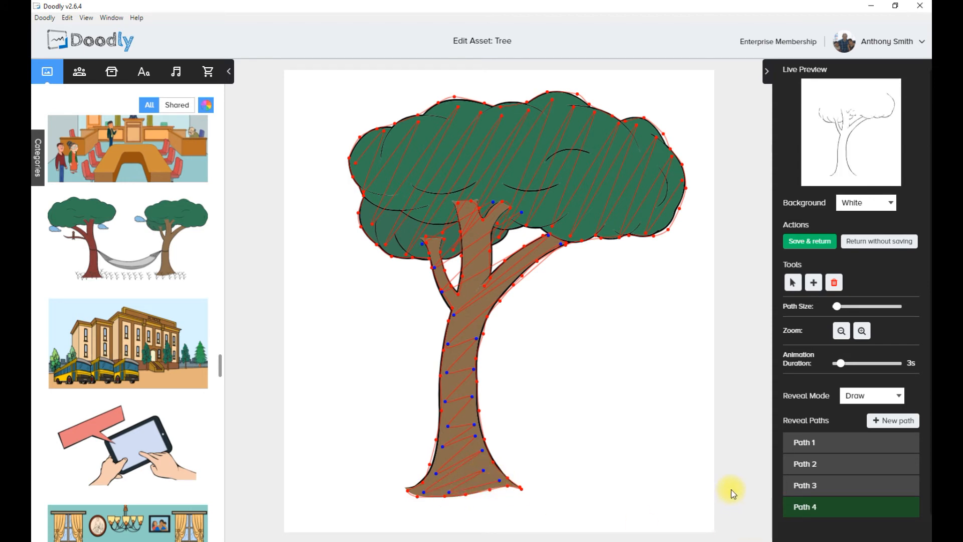
Step: Increase the path size of Path 1 and Path 2 so they cover the tree's outline and branch edges
{"action": "left_click", "coordinate": [846, 443]}
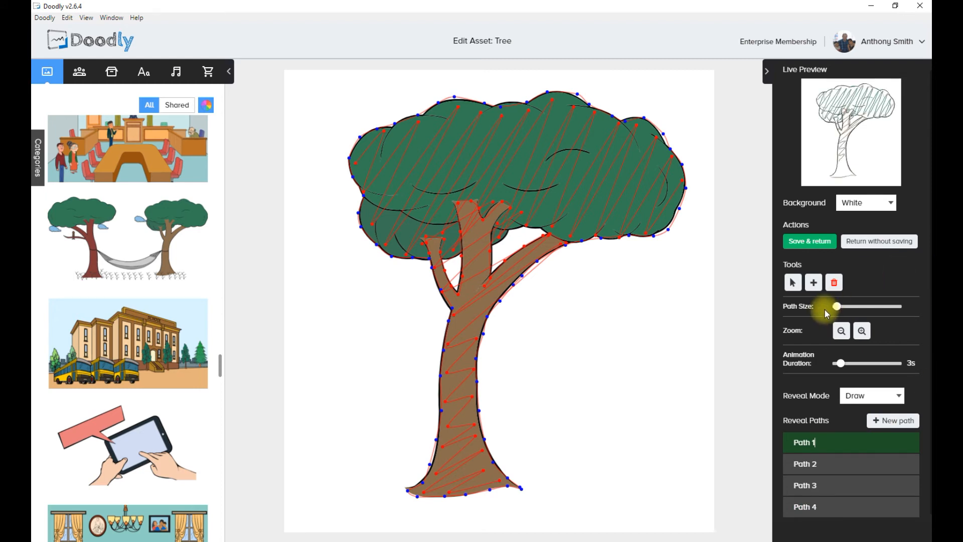
{"action": "left_click_drag", "start_coordinate": [838, 311], "coordinate": [847, 313]}
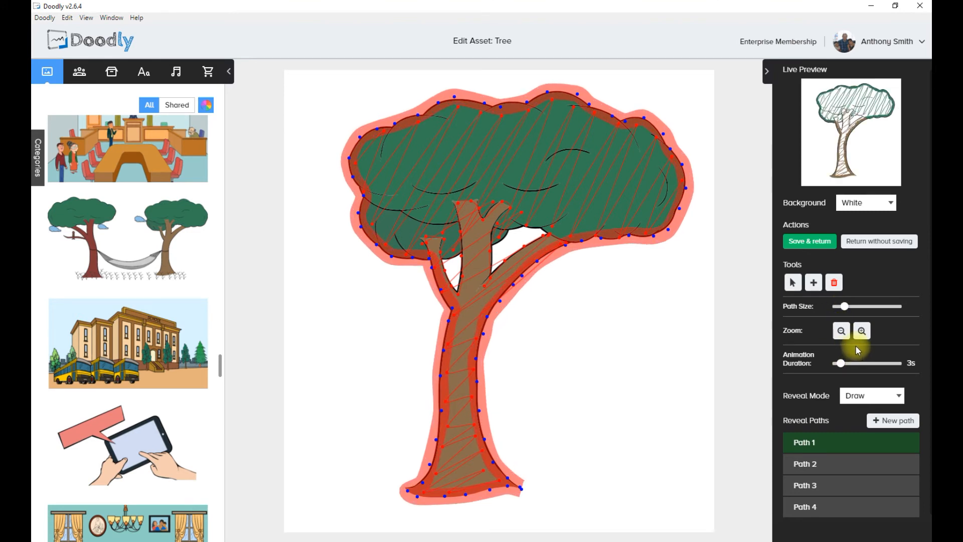
{"action": "left_click", "coordinate": [838, 462]}
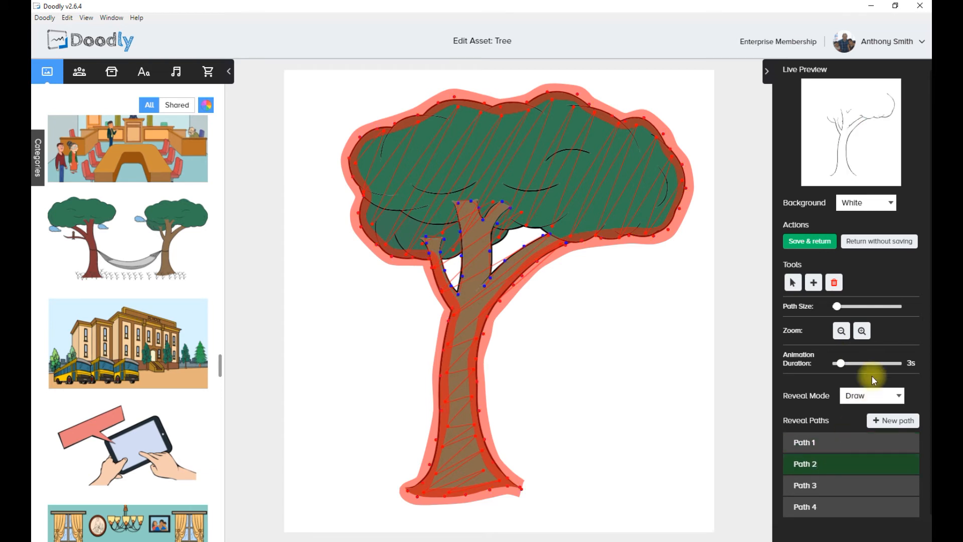
{"action": "left_click_drag", "start_coordinate": [834, 310], "coordinate": [843, 310]}
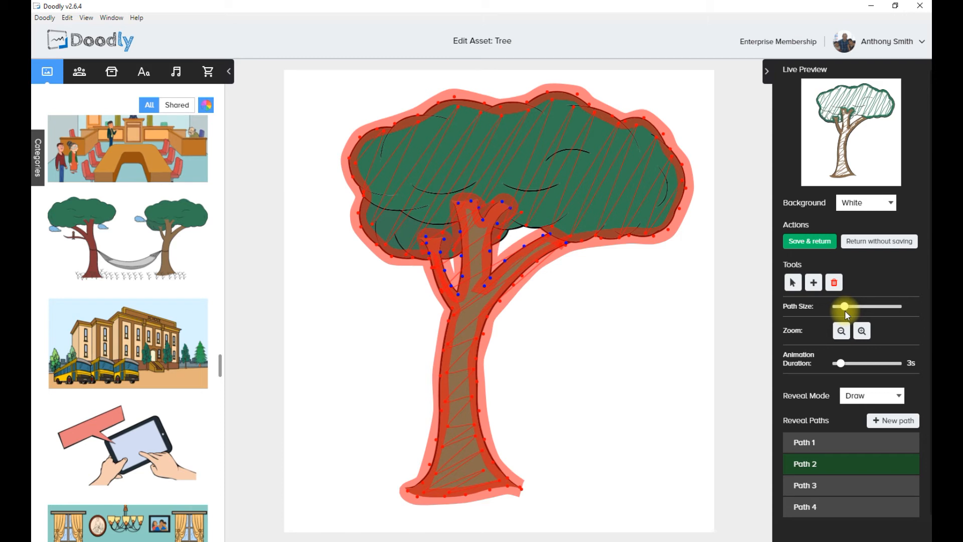
Step: Increase the path size of Path 3 and Path 4 until their strokes fully cover the foliage and the trunk
{"action": "left_click", "coordinate": [859, 481]}
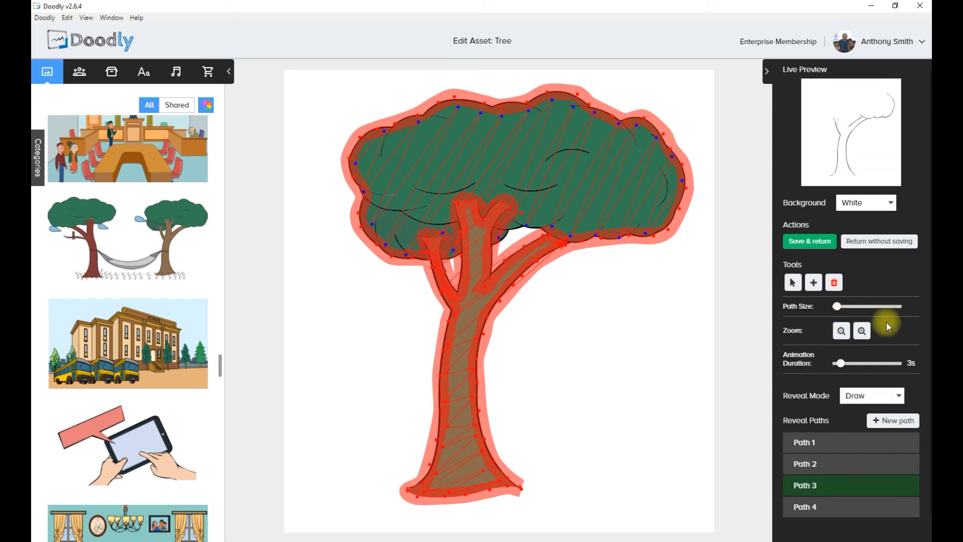
{"action": "left_click_drag", "start_coordinate": [836, 307], "coordinate": [844, 311]}
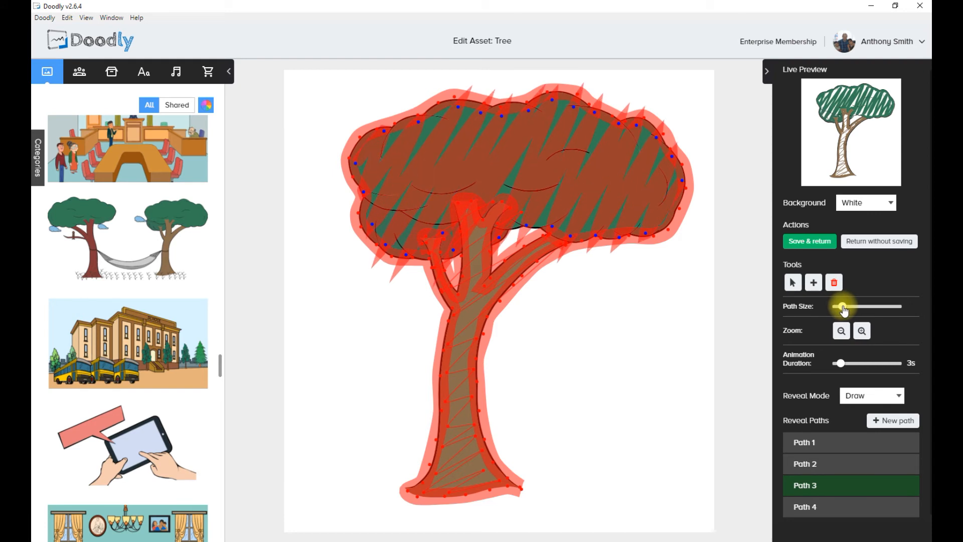
{"action": "left_click", "coordinate": [817, 507]}
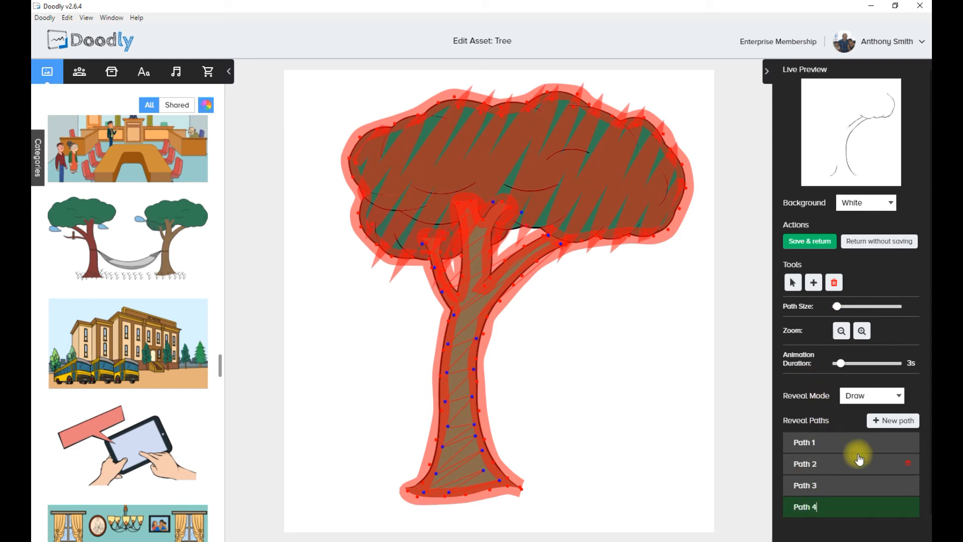
{"action": "left_click_drag", "start_coordinate": [837, 307], "coordinate": [844, 312]}
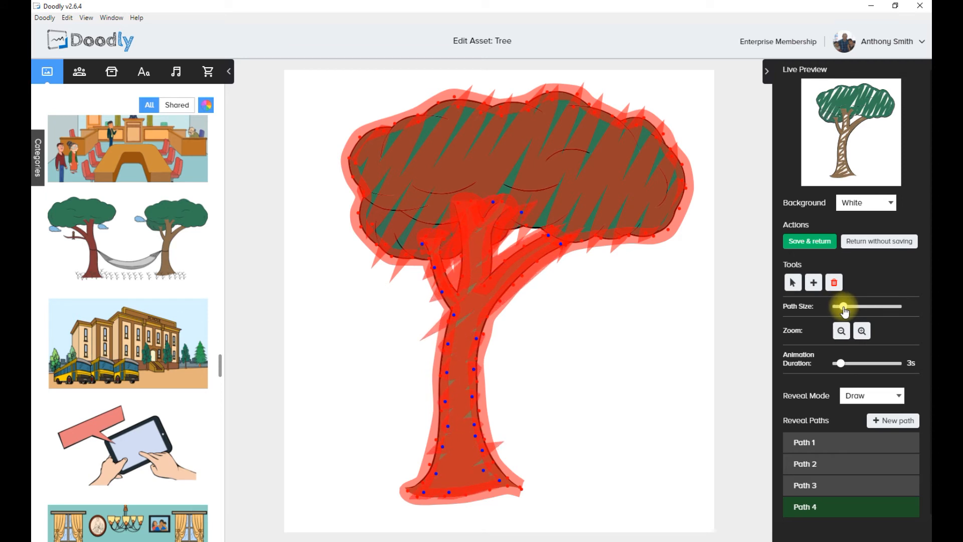
{"action": "left_click", "coordinate": [838, 485]}
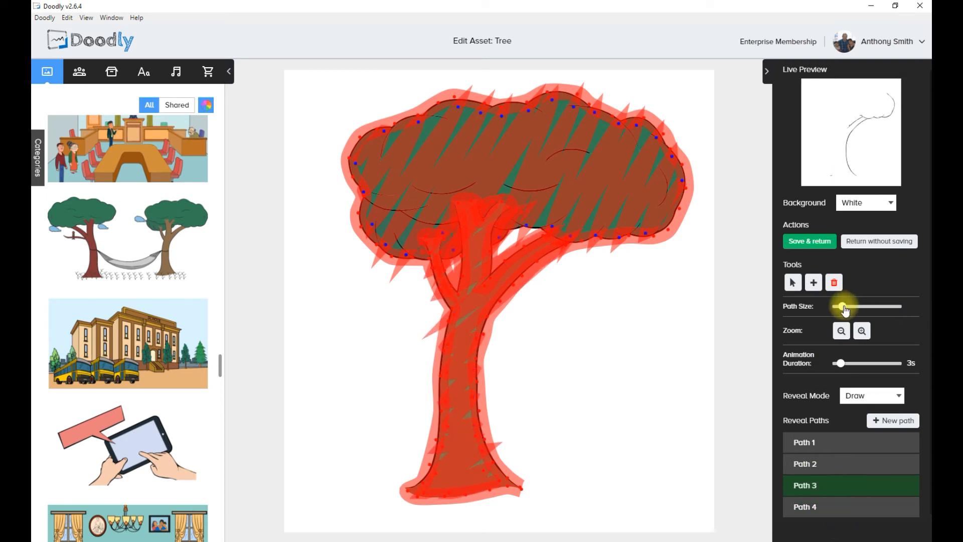
{"action": "left_click_drag", "start_coordinate": [842, 307], "coordinate": [850, 308]}
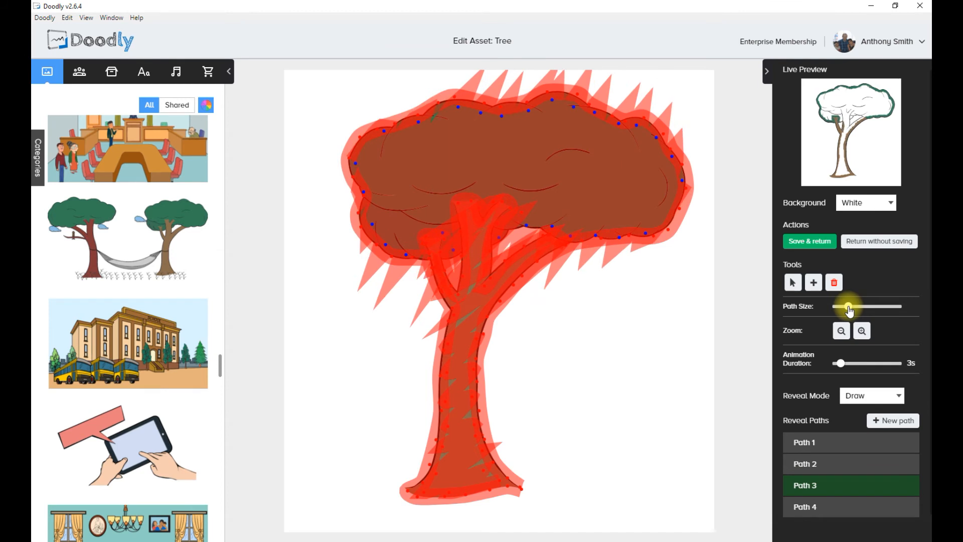
{"action": "left_click", "coordinate": [825, 508]}
{"action": "left_click_drag", "start_coordinate": [843, 307], "coordinate": [861, 306]}
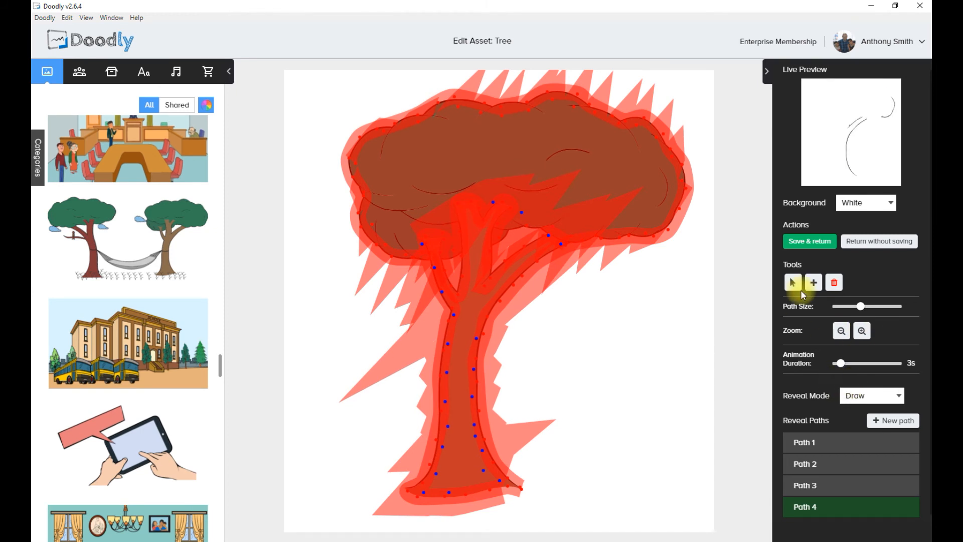
Step: Save the edited tree asset, return to the scene and play the video preview
{"action": "left_click", "coordinate": [814, 241]}
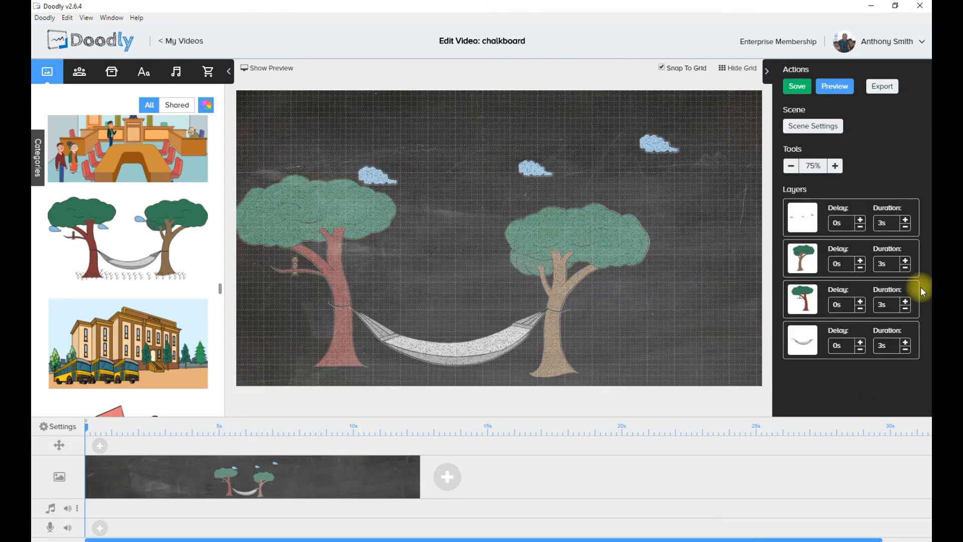
{"action": "left_click", "coordinate": [832, 89]}
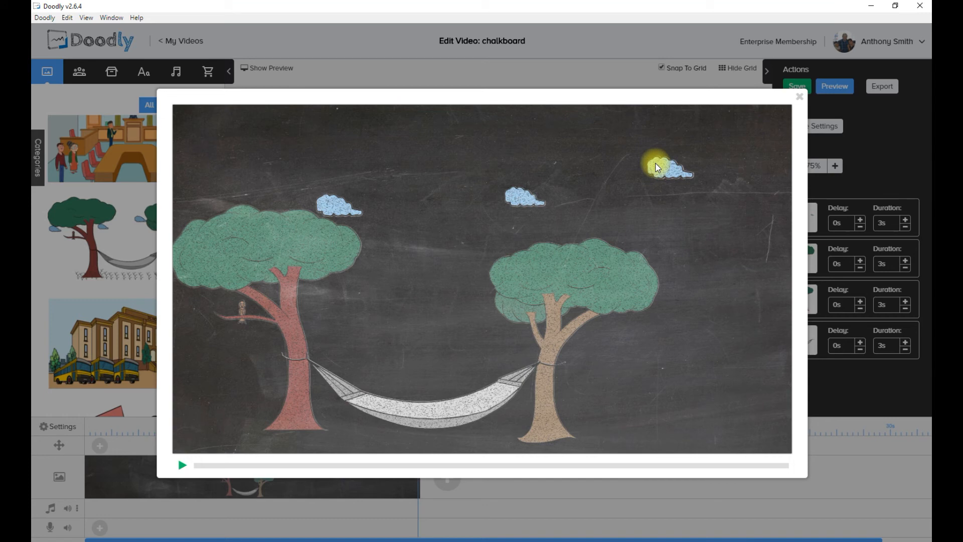
{"action": "left_click", "coordinate": [800, 97]}
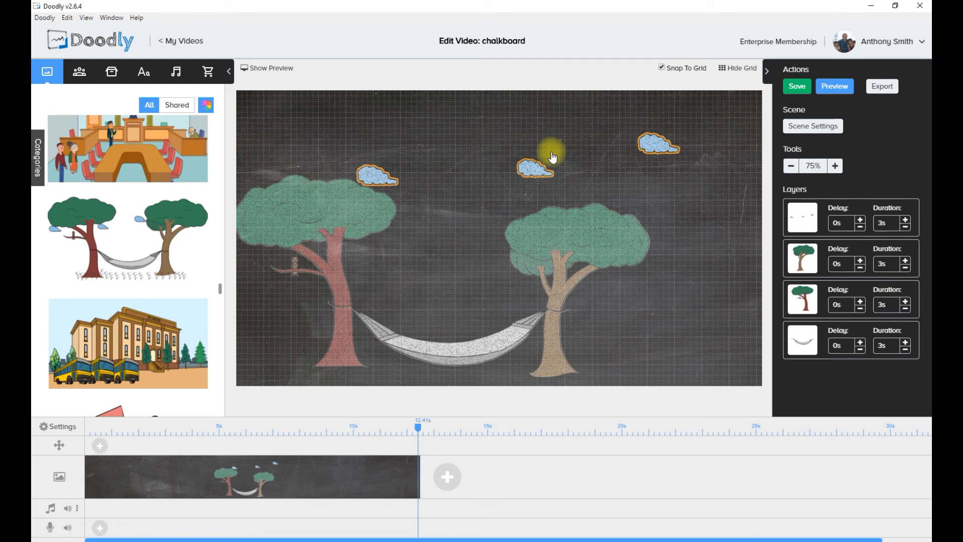
Step: Move the red-trunked tree slightly down and right, and shift the clouds up and to the left
{"action": "left_click", "coordinate": [362, 174]}
{"action": "mouse_move", "coordinate": [361, 174]}
{"action": "left_mouse_down"}
{"action": "mouse_move", "coordinate": [389, 144]}
{"action": "mouse_move", "coordinate": [376, 180]}
{"action": "left_mouse_up"}
{"action": "left_click_drag", "start_coordinate": [539, 170], "coordinate": [501, 144]}
Step: Reorder the clouds layer to sit between the two tree layers and move the clouds down over the trees
{"action": "left_click_drag", "start_coordinate": [808, 219], "coordinate": [802, 310]}
{"action": "left_click_drag", "start_coordinate": [627, 146], "coordinate": [633, 171]}
{"action": "left_click_drag", "start_coordinate": [813, 289], "coordinate": [815, 260]}
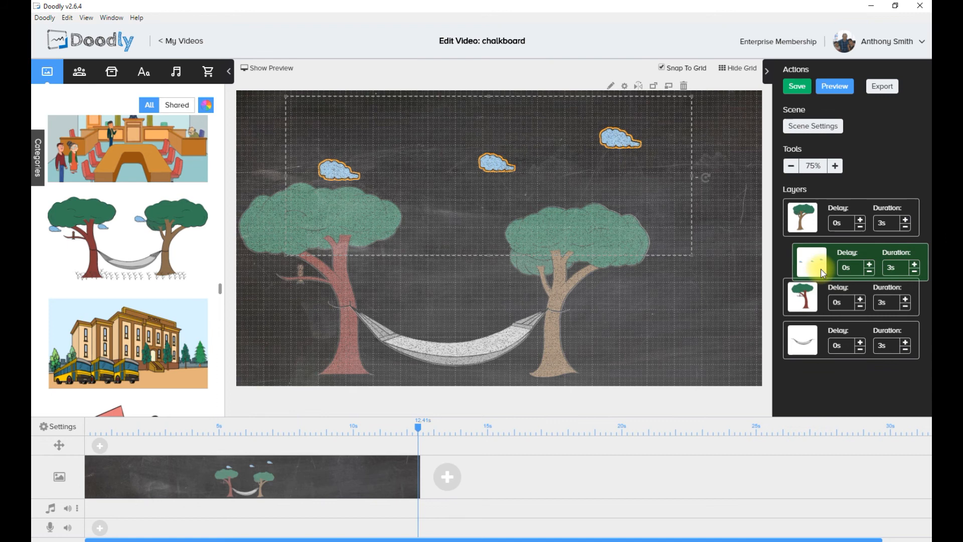
{"action": "left_click_drag", "start_coordinate": [606, 155], "coordinate": [573, 222]}
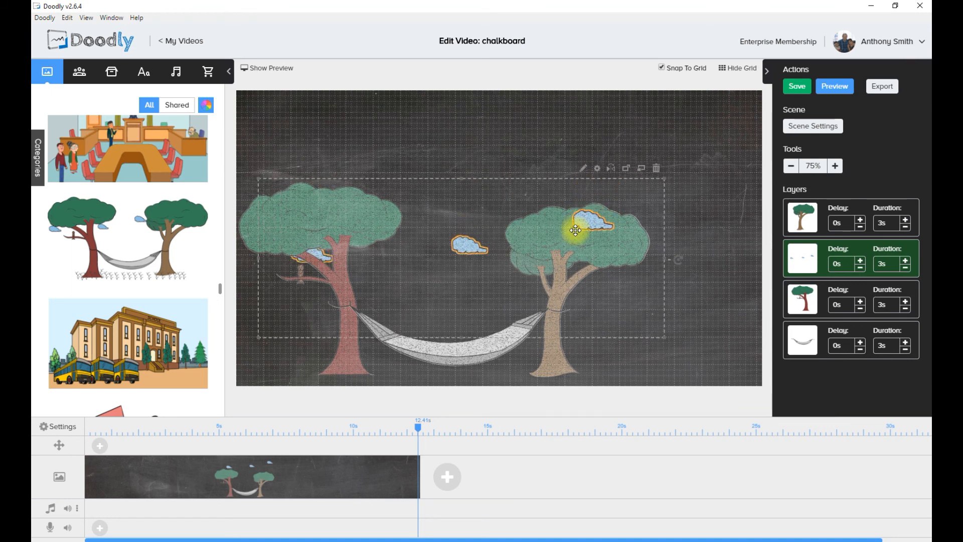
Step: Send the clouds behind both trees and move them up so the leftmost cloud is partly hidden by the red-trunked tree's foliage
{"action": "left_click", "coordinate": [642, 170]}
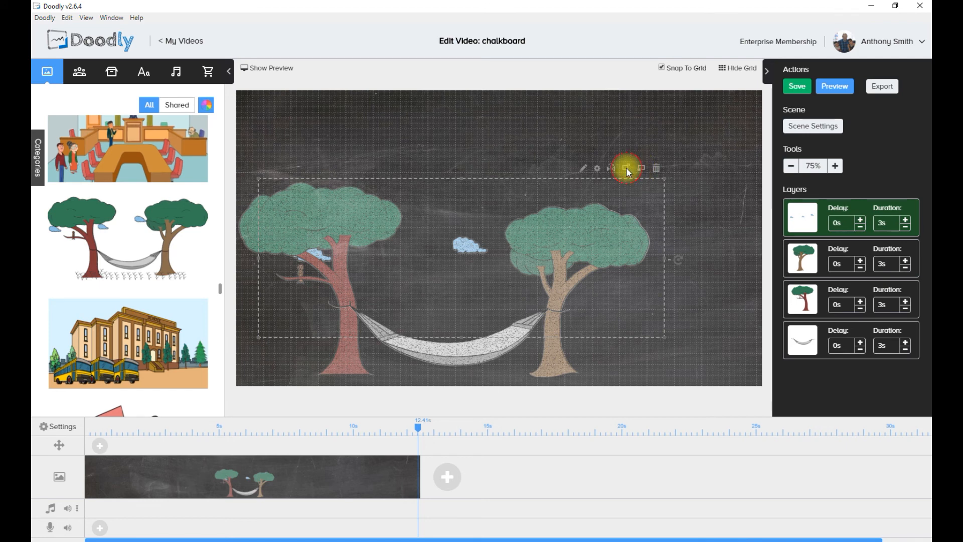
{"action": "left_click", "coordinate": [627, 170]}
{"action": "left_click", "coordinate": [627, 169]}
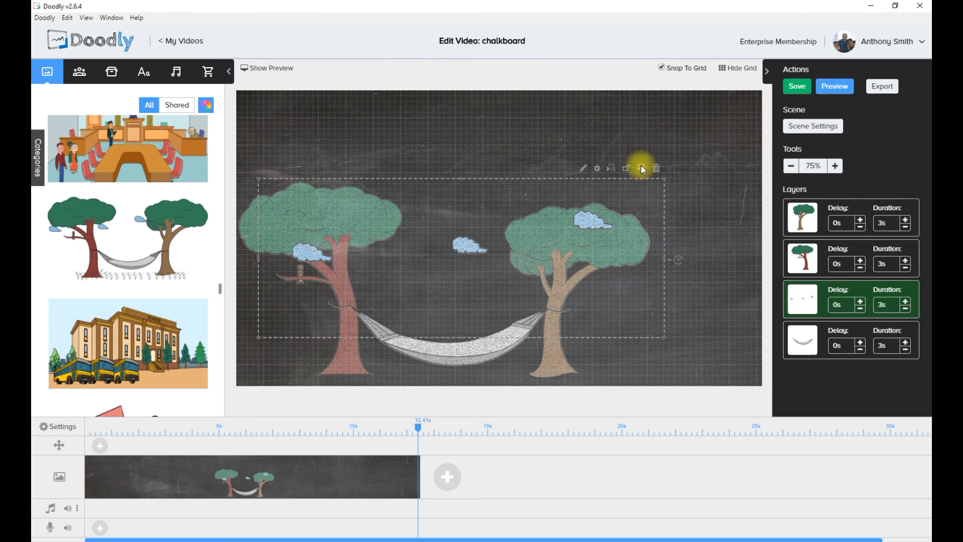
{"action": "left_click", "coordinate": [642, 169]}
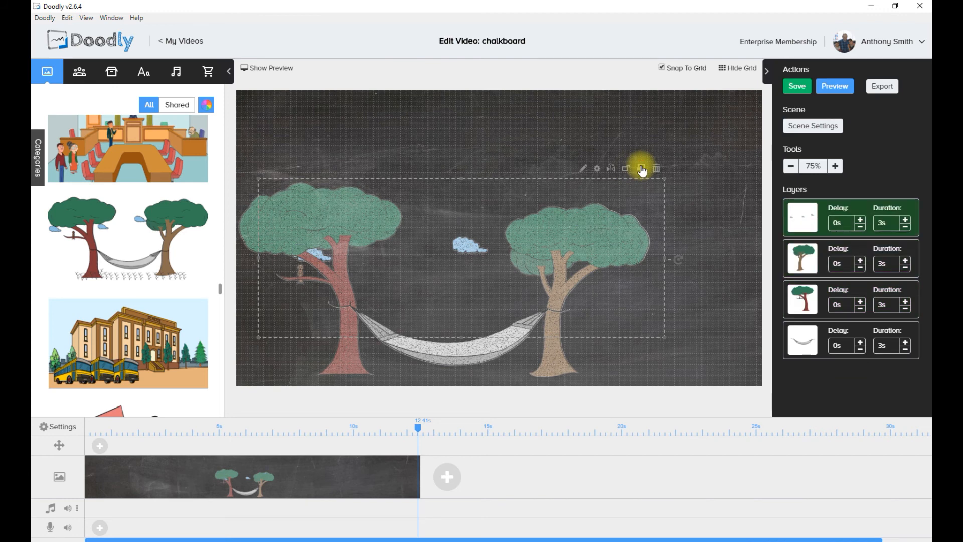
{"action": "left_click", "coordinate": [640, 240]}
{"action": "left_click_drag", "start_coordinate": [458, 243], "coordinate": [504, 186]}
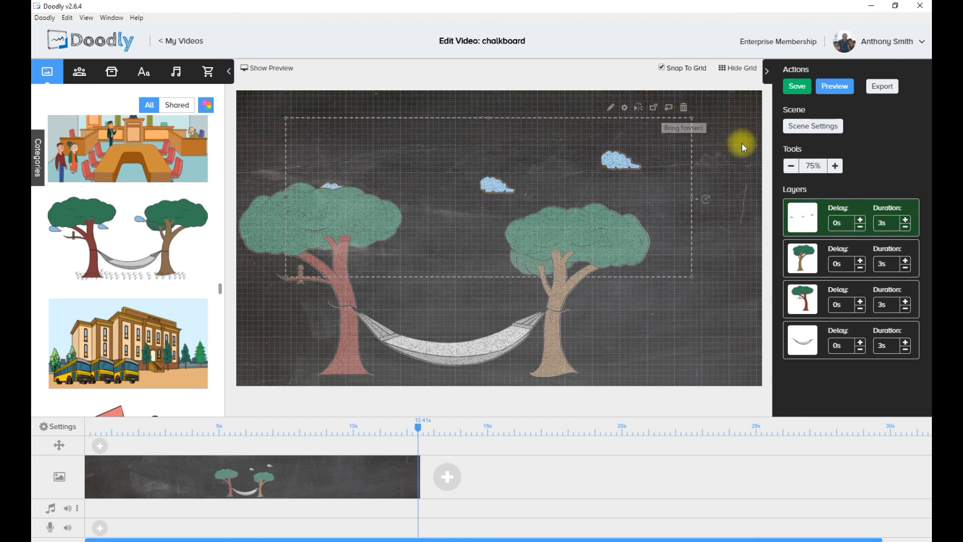
Step: Step the clouds forward in front of the trees and hammock, back between the trees, and forward again
{"action": "mouse_move", "coordinate": [809, 218]}
{"action": "left_mouse_down"}
{"action": "mouse_move", "coordinate": [806, 355]}
{"action": "mouse_move", "coordinate": [869, 363]}
{"action": "mouse_move", "coordinate": [826, 282]}
{"action": "mouse_move", "coordinate": [826, 220]}
{"action": "left_mouse_up"}
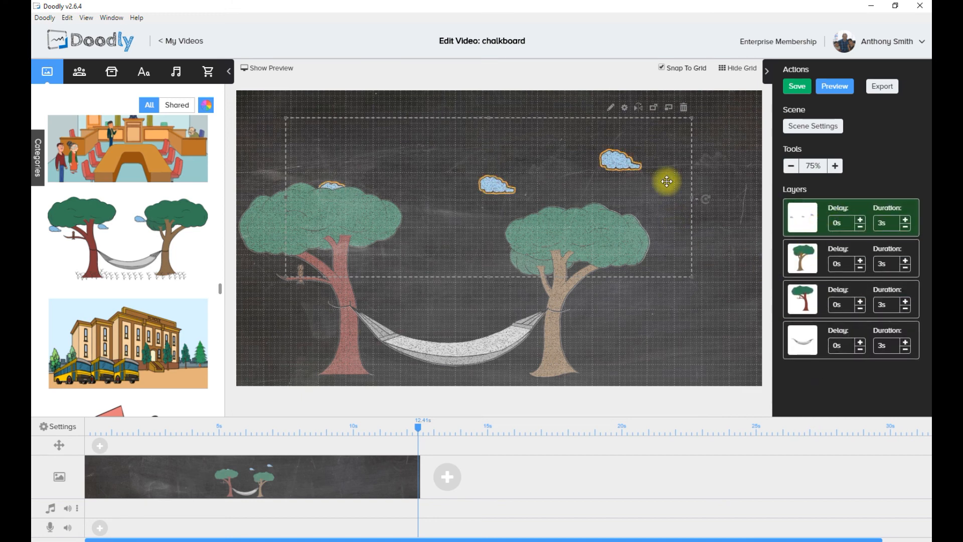
{"action": "left_click", "coordinate": [669, 109]}
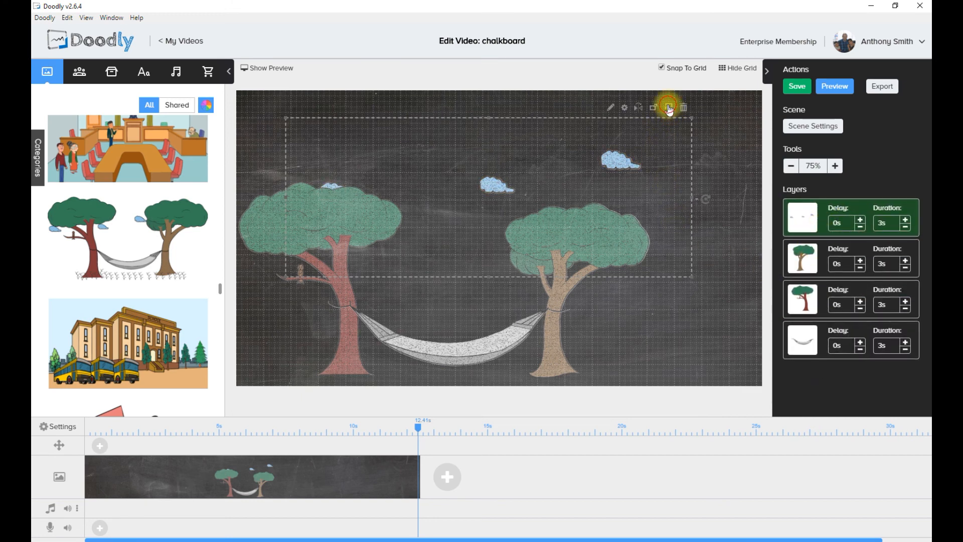
{"action": "left_click", "coordinate": [654, 110]}
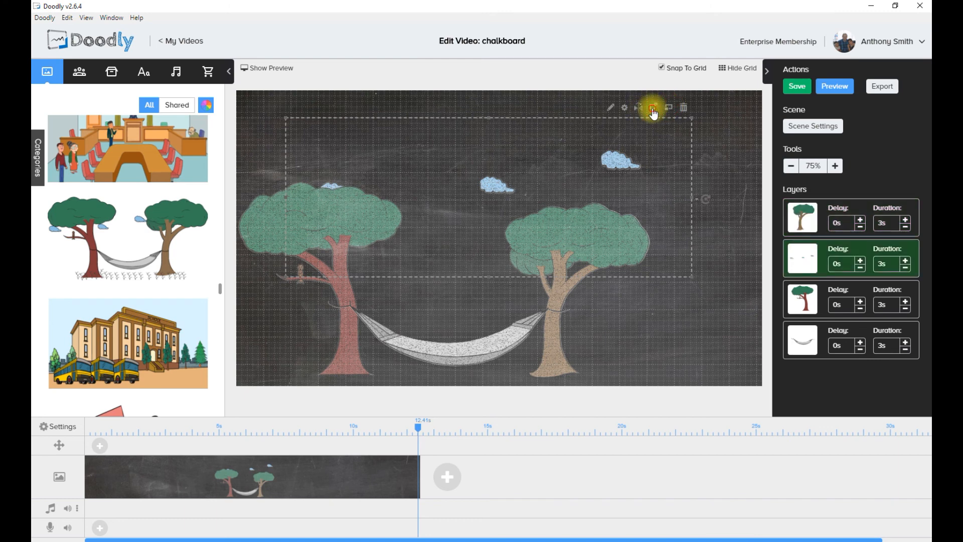
{"action": "left_click", "coordinate": [654, 110]}
{"action": "left_click", "coordinate": [654, 111]}
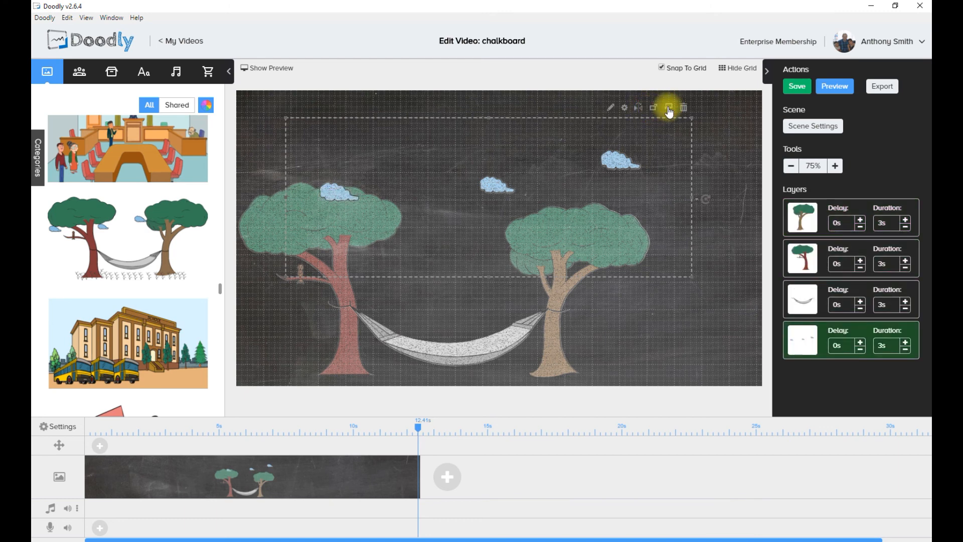
{"action": "left_click", "coordinate": [669, 109]}
{"action": "left_click", "coordinate": [669, 109]}
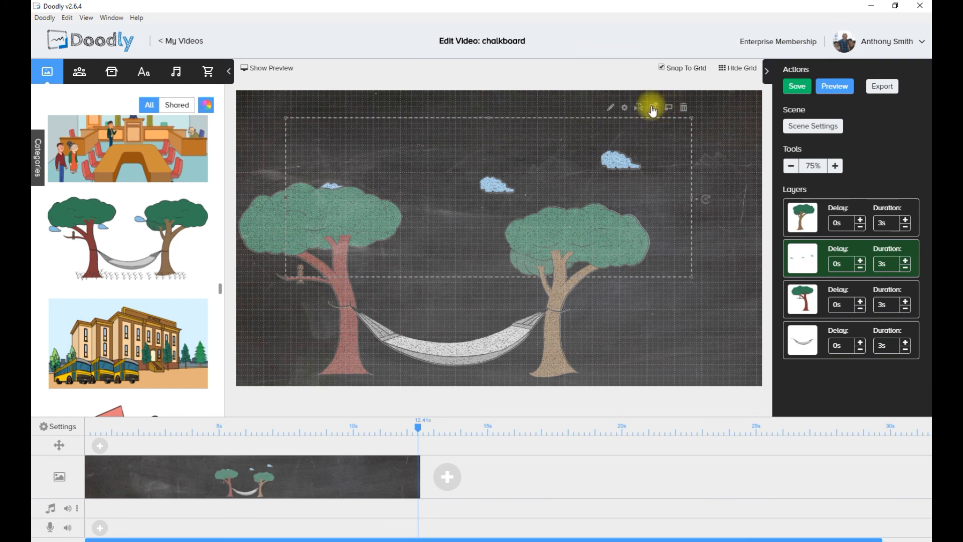
{"action": "left_click", "coordinate": [654, 110]}
{"action": "left_click", "coordinate": [654, 110]}
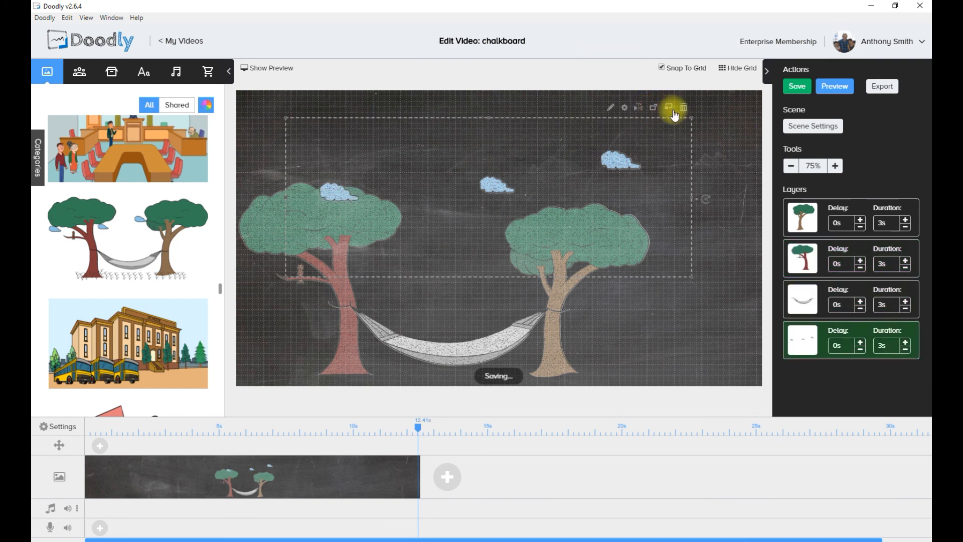
Step: Move the clouds layer back behind the trees and hammock, and save the video
{"action": "left_click", "coordinate": [670, 108]}
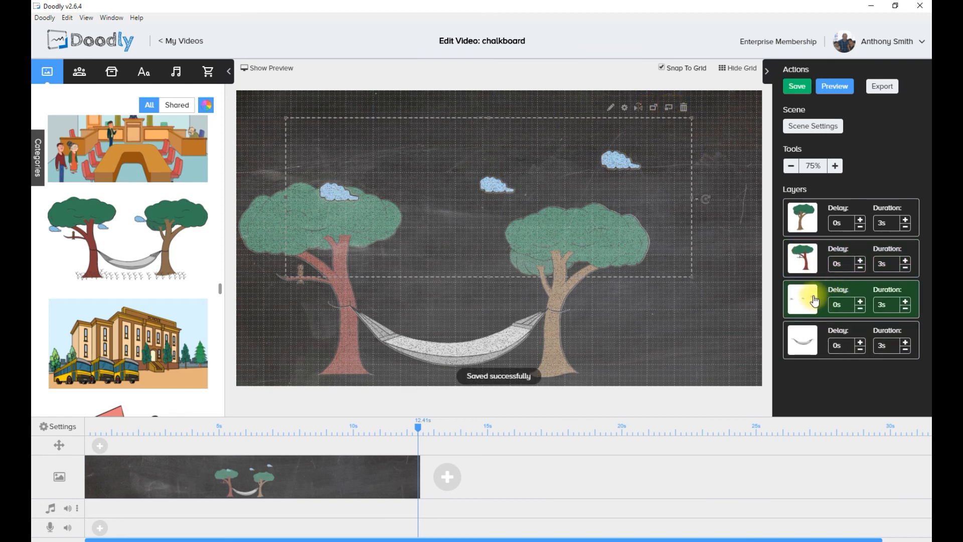
{"action": "left_click_drag", "start_coordinate": [816, 301], "coordinate": [819, 209]}
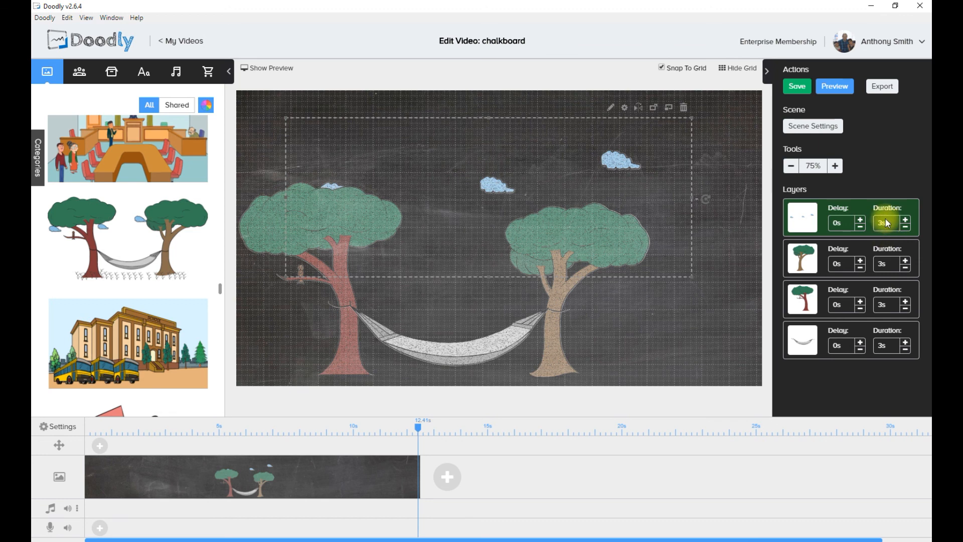
{"action": "left_click", "coordinate": [797, 87]}
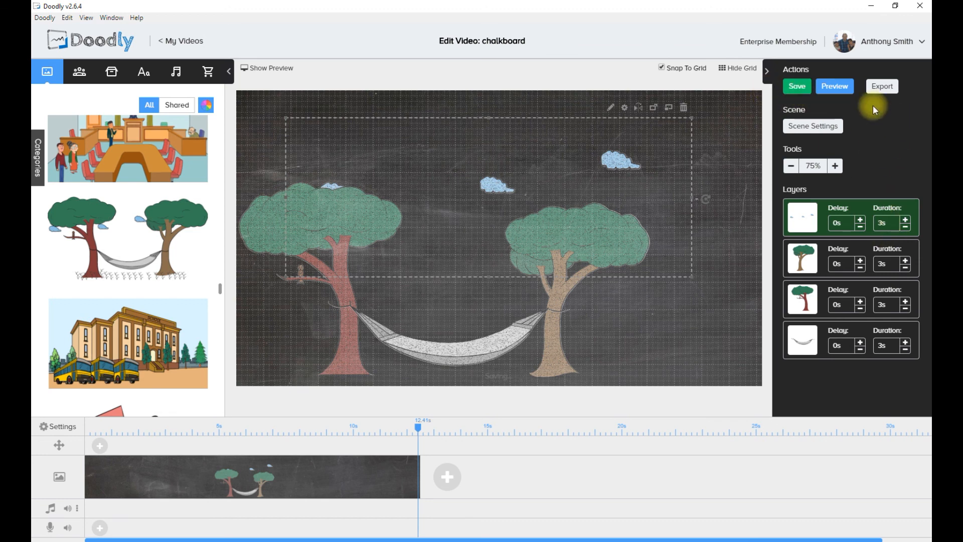